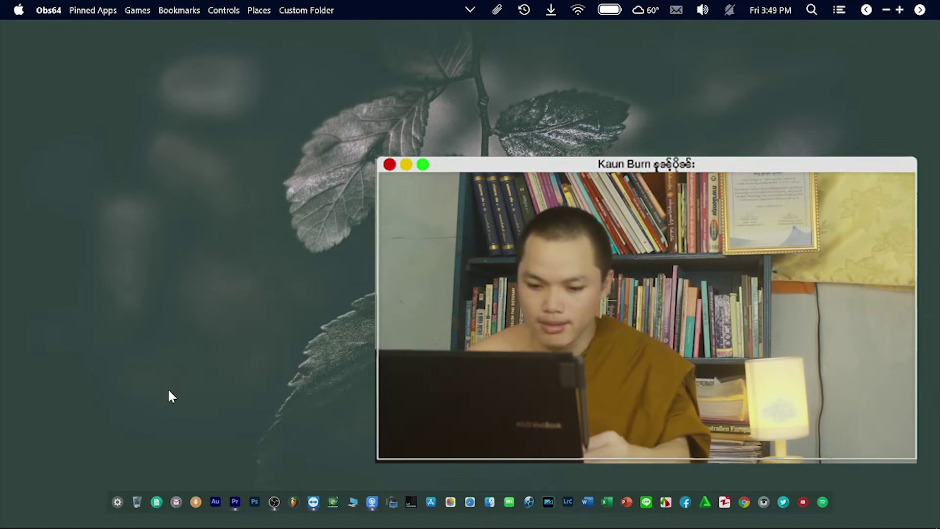
- Park the playhead at 06:12:03 in empty timeline space past the clips, with nothing selected
{"action": "left_click", "coordinate": [234, 492]}
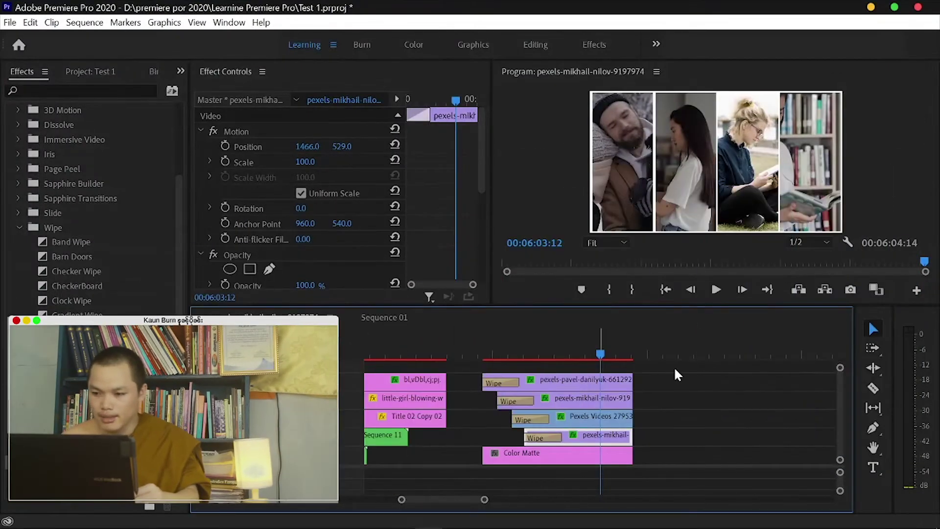
{"action": "mouse_move", "coordinate": [600, 353]}
{"action": "left_mouse_down"}
{"action": "mouse_move", "coordinate": [645, 355]}
{"action": "mouse_move", "coordinate": [669, 400]}
{"action": "left_mouse_up"}
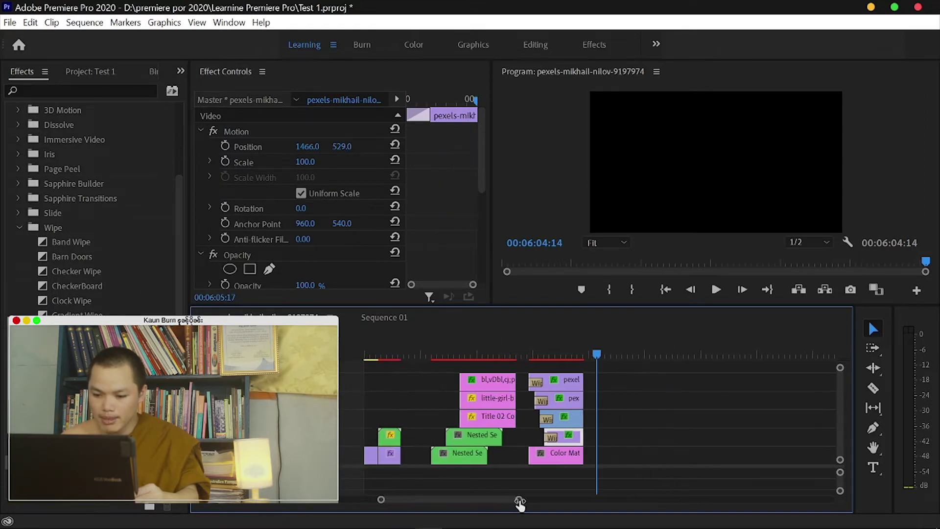
{"action": "mouse_move", "coordinate": [485, 499]}
{"action": "left_mouse_down"}
{"action": "mouse_move", "coordinate": [514, 505]}
{"action": "mouse_move", "coordinate": [501, 500]}
{"action": "left_mouse_up"}
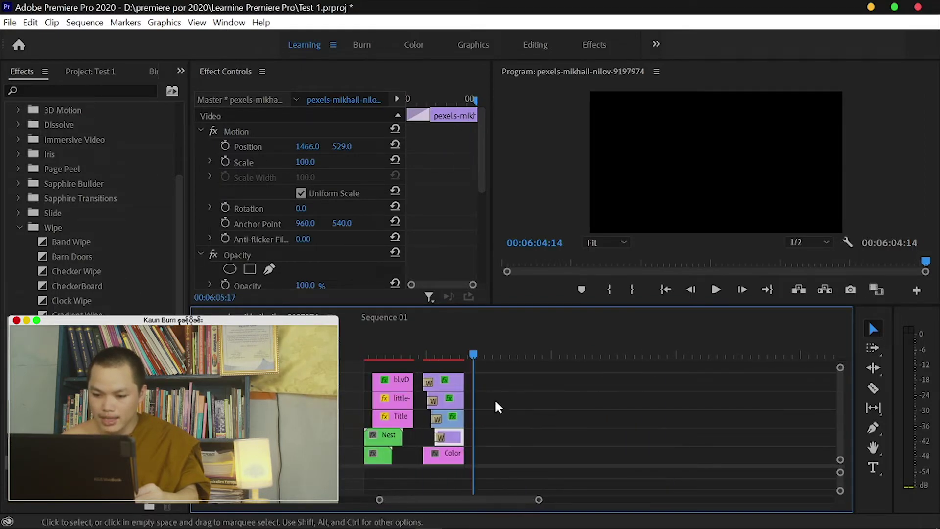
{"action": "left_click", "coordinate": [493, 354]}
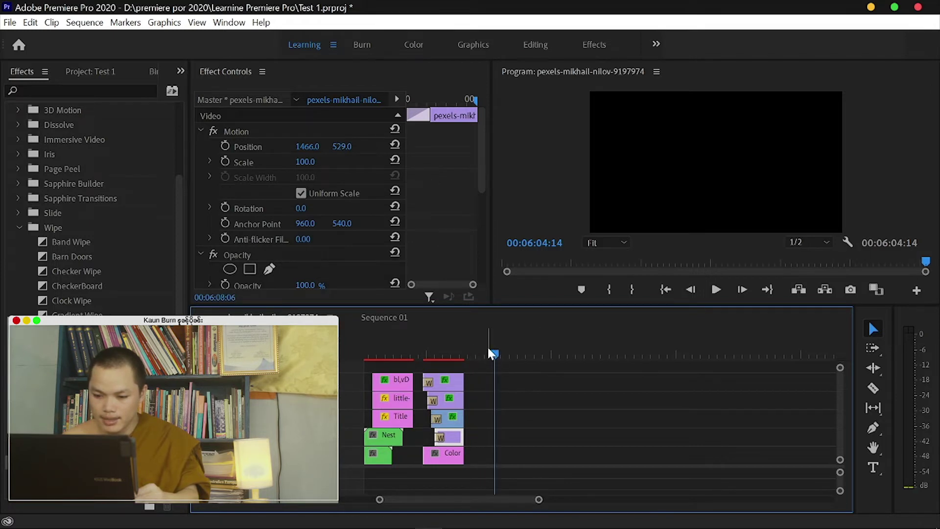
{"action": "left_click_drag", "start_coordinate": [539, 499], "coordinate": [504, 500]}
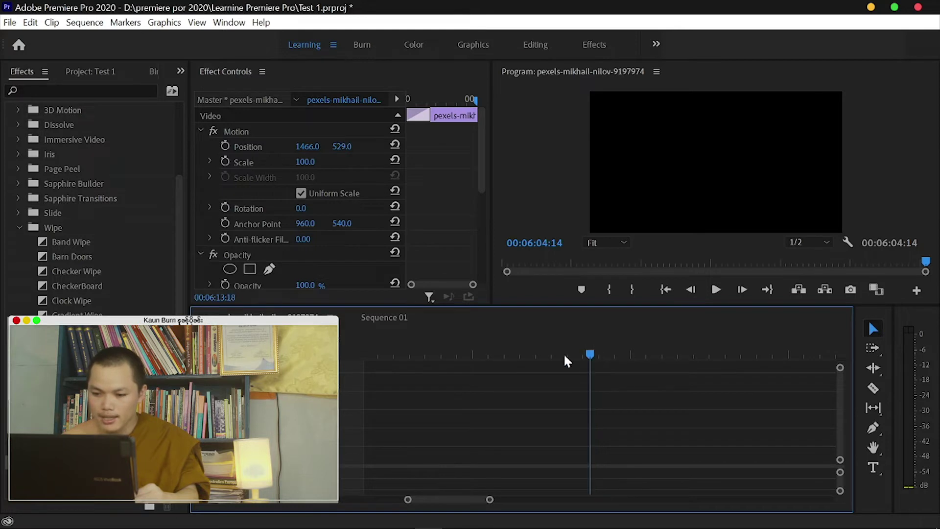
{"action": "left_click_drag", "start_coordinate": [566, 361], "coordinate": [539, 355]}
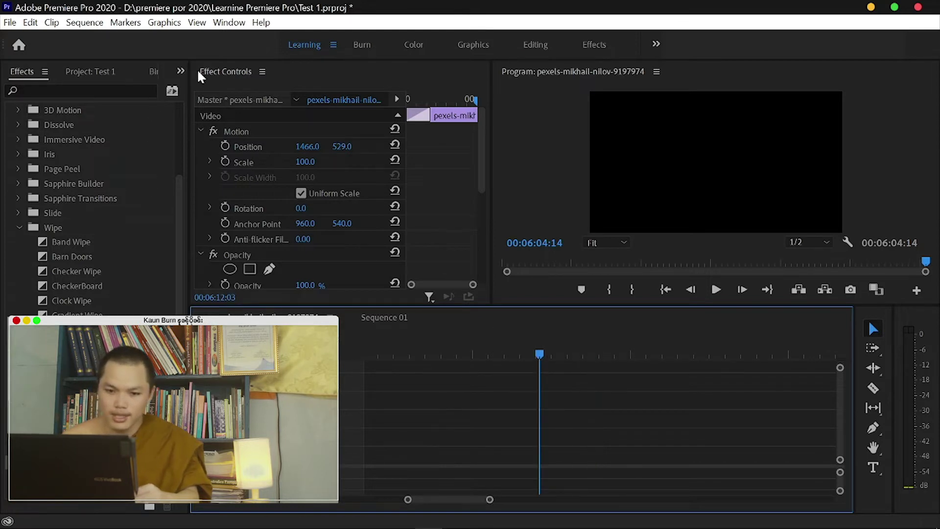
{"action": "left_click", "coordinate": [181, 71]}
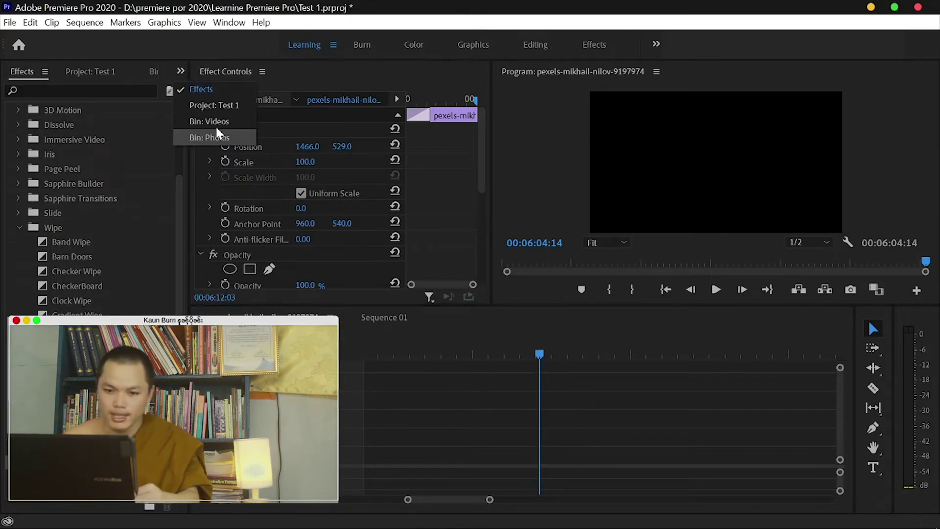
{"action": "left_click", "coordinate": [493, 375]}
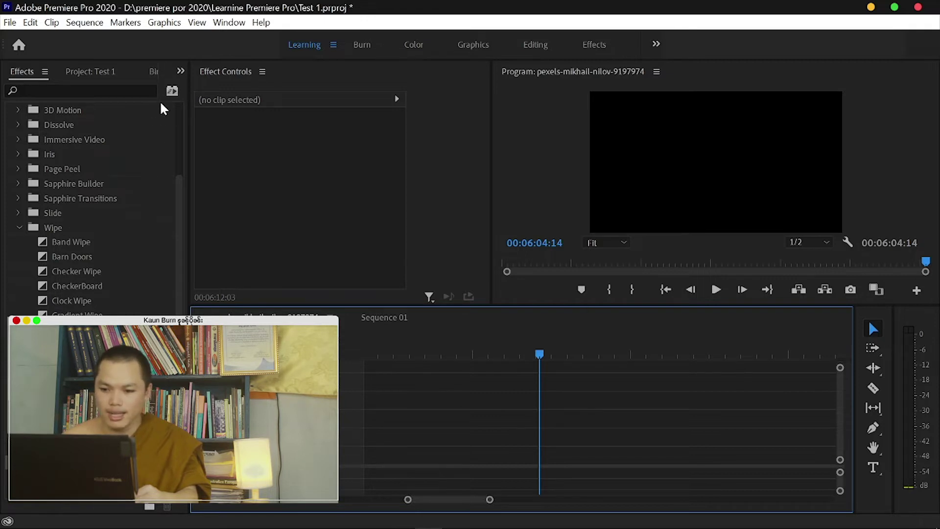
- Start a new Color Matte from the Project panel's New Item menu, then cancel it
{"action": "left_click", "coordinate": [181, 72]}
{"action": "left_click", "coordinate": [202, 123]}
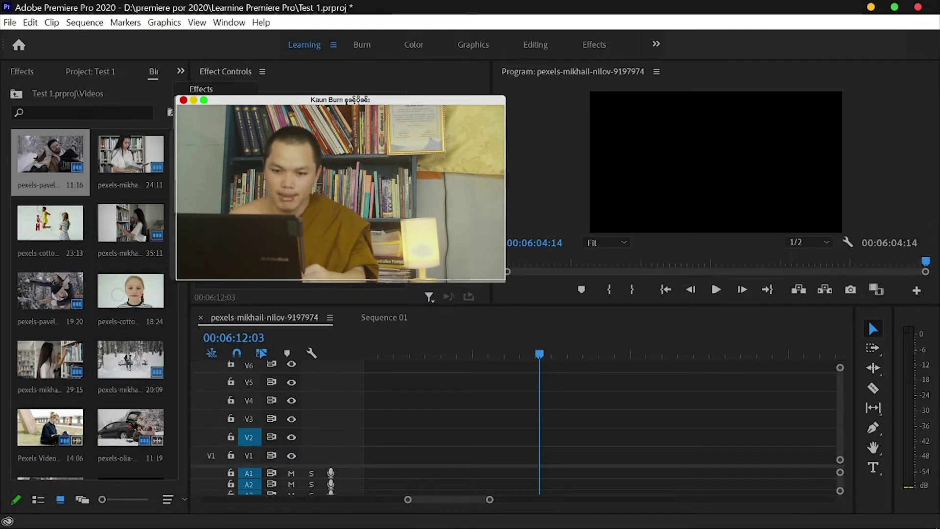
{"action": "left_click", "coordinate": [90, 72]}
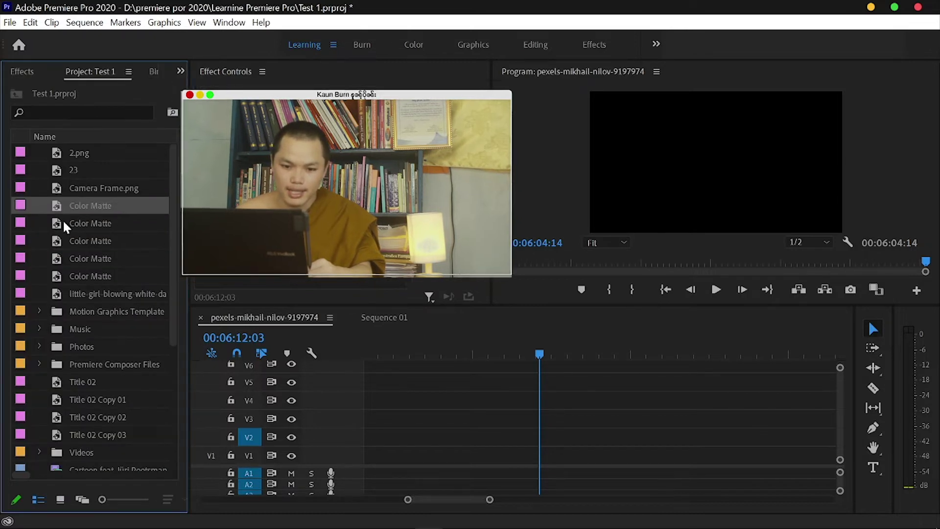
{"action": "scroll", "coordinate": [91, 294], "scroll_direction": "down", "scroll_amount": 4}
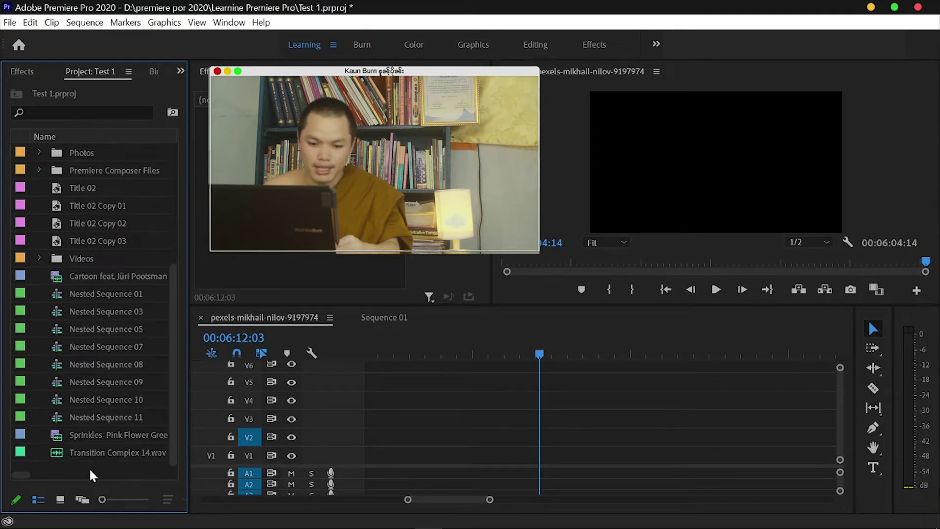
{"action": "right_click", "coordinate": [91, 469]}
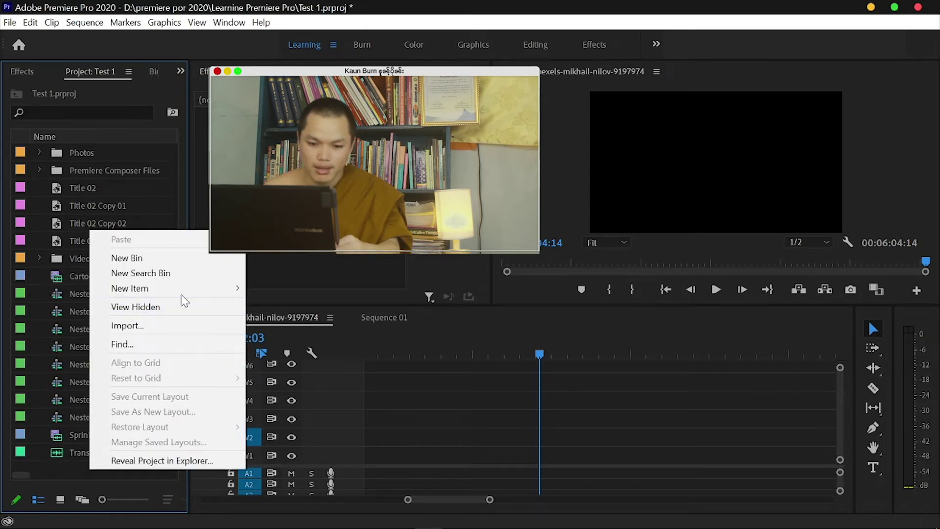
{"action": "mouse_move", "coordinate": [197, 290]}
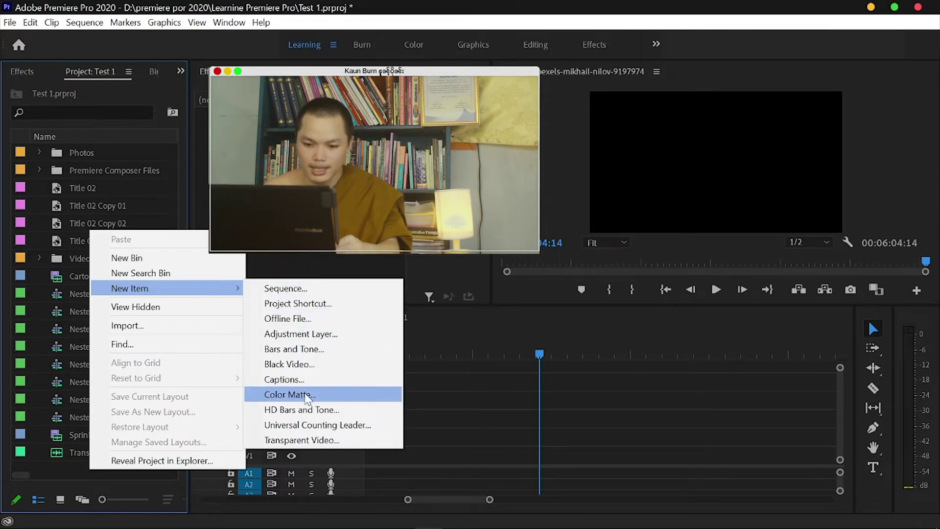
{"action": "left_click", "coordinate": [289, 395]}
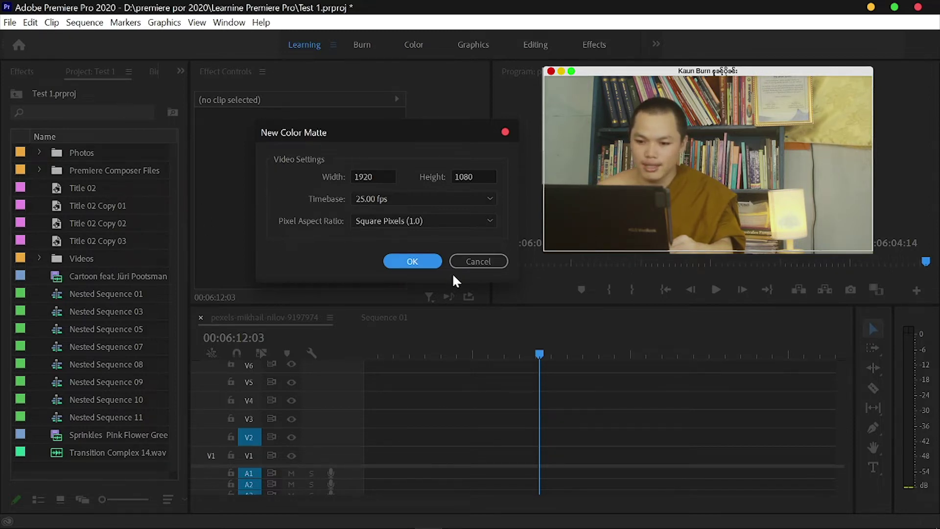
{"action": "left_click", "coordinate": [475, 261]}
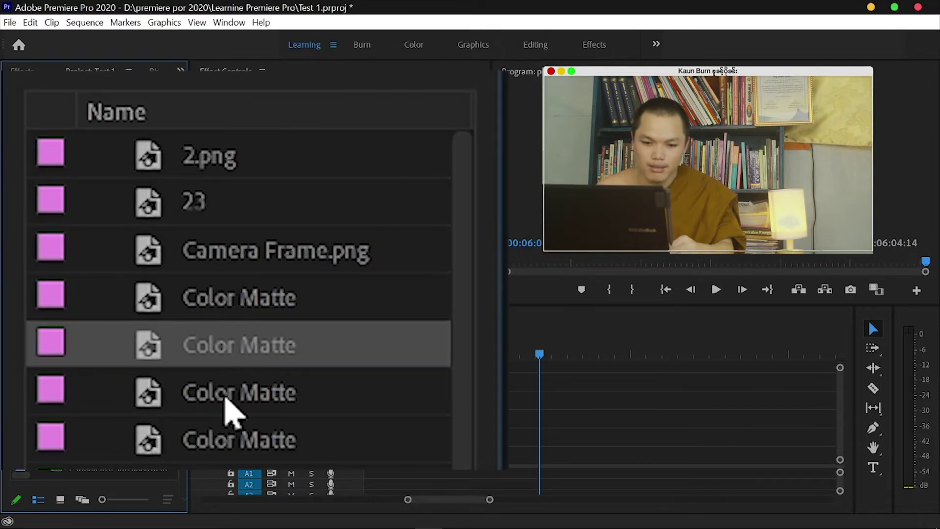
- Drag an existing Color Matte item onto track V1 at the playhead
{"action": "left_click", "coordinate": [255, 362]}
{"action": "left_click", "coordinate": [274, 385]}
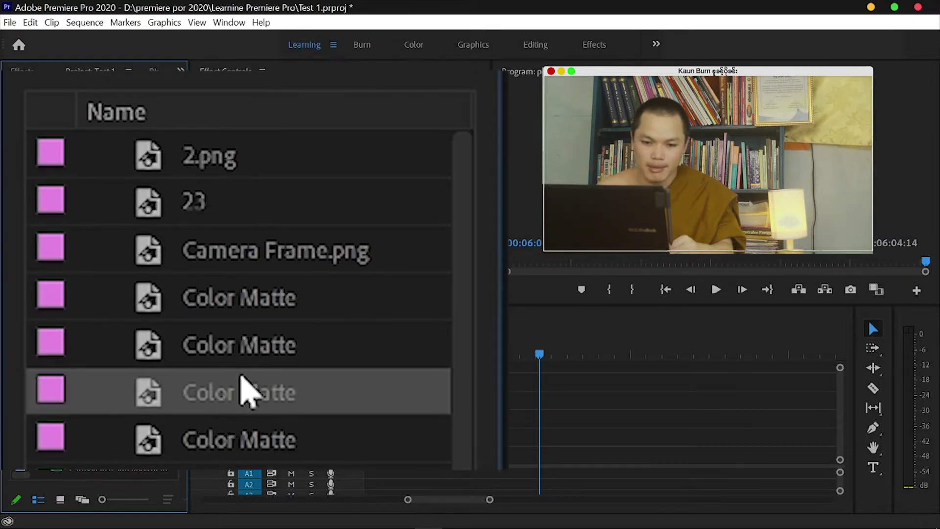
{"action": "left_click", "coordinate": [246, 357]}
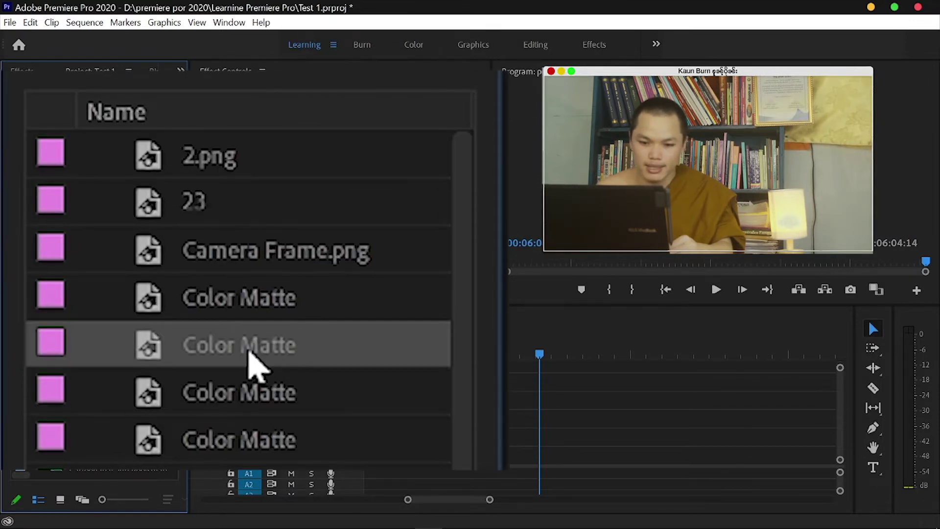
{"action": "left_click_drag", "start_coordinate": [248, 364], "coordinate": [539, 453]}
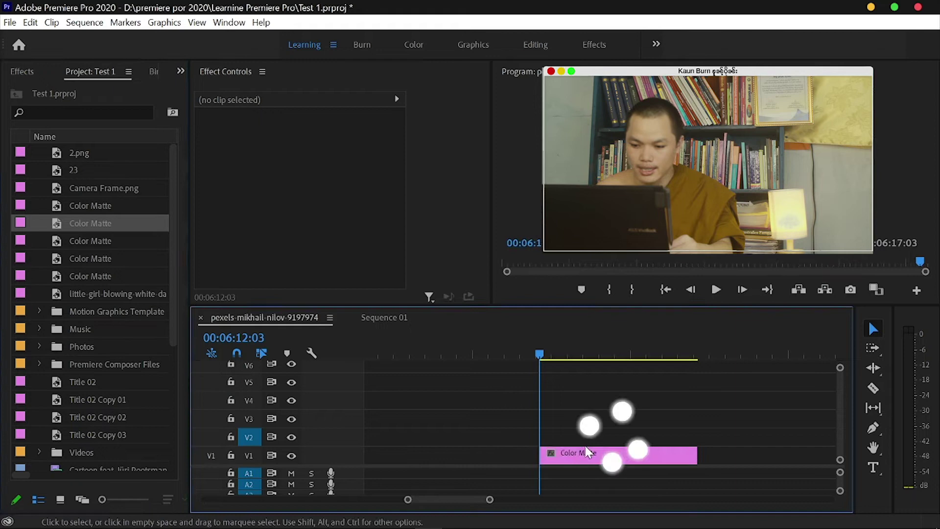
- Change the V1 Color Matte's colour to white (FFFFFF) and return the playhead to 06:13:00
{"action": "left_click", "coordinate": [587, 445]}
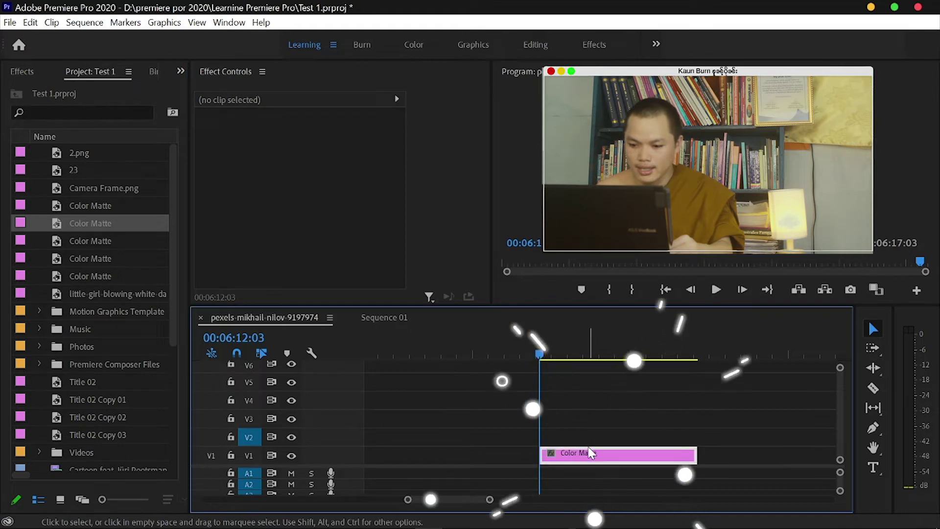
{"action": "mouse_move", "coordinate": [545, 354]}
{"action": "left_mouse_down"}
{"action": "mouse_move", "coordinate": [571, 354]}
{"action": "mouse_move", "coordinate": [573, 372]}
{"action": "left_mouse_up"}
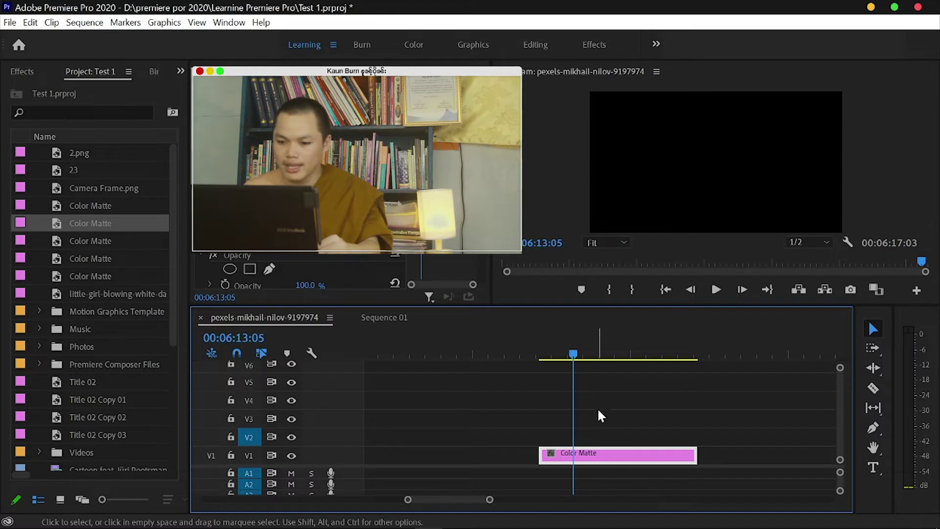
{"action": "double_click", "coordinate": [577, 457]}
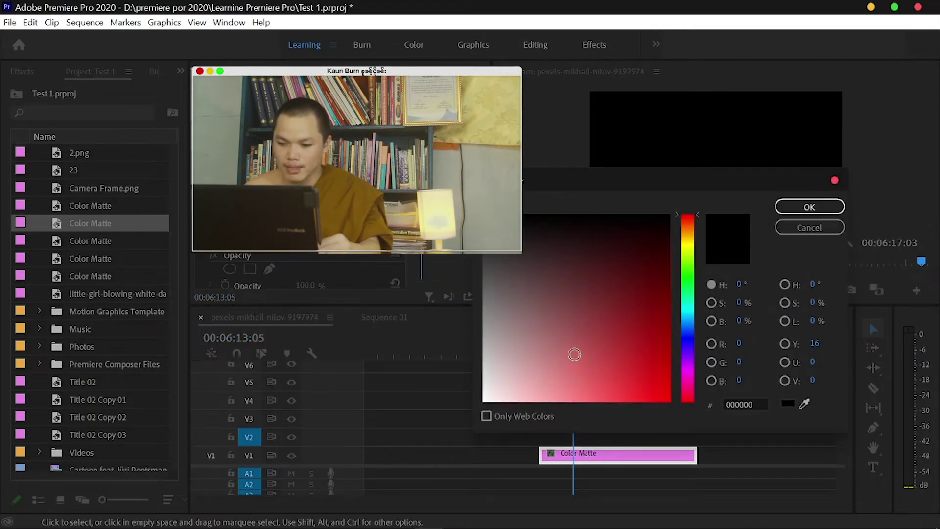
{"action": "left_click_drag", "start_coordinate": [575, 354], "coordinate": [483, 401]}
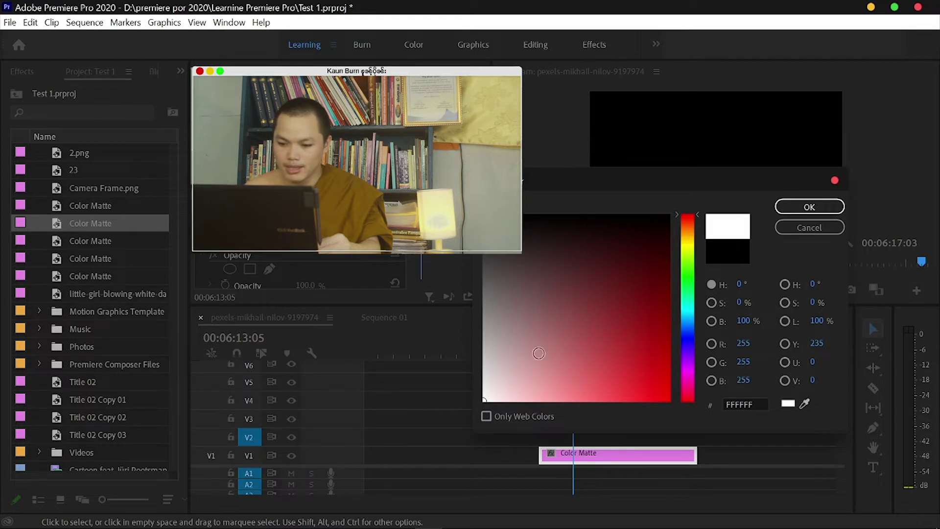
{"action": "left_click", "coordinate": [809, 207]}
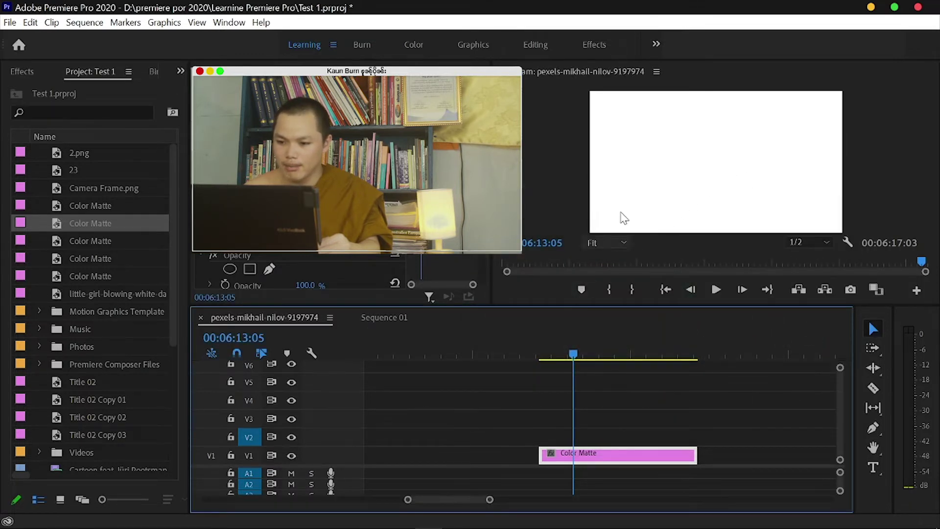
{"action": "left_click", "coordinate": [561, 359]}
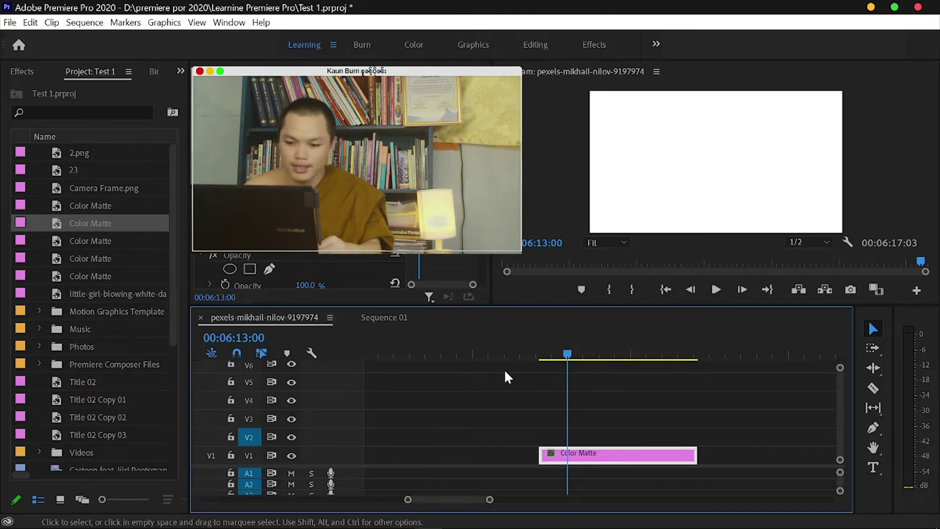
- Add pexels-mikhail-nilov-9197977.mp4 on track V2 above the Color Matte
{"action": "left_click", "coordinate": [181, 71]}
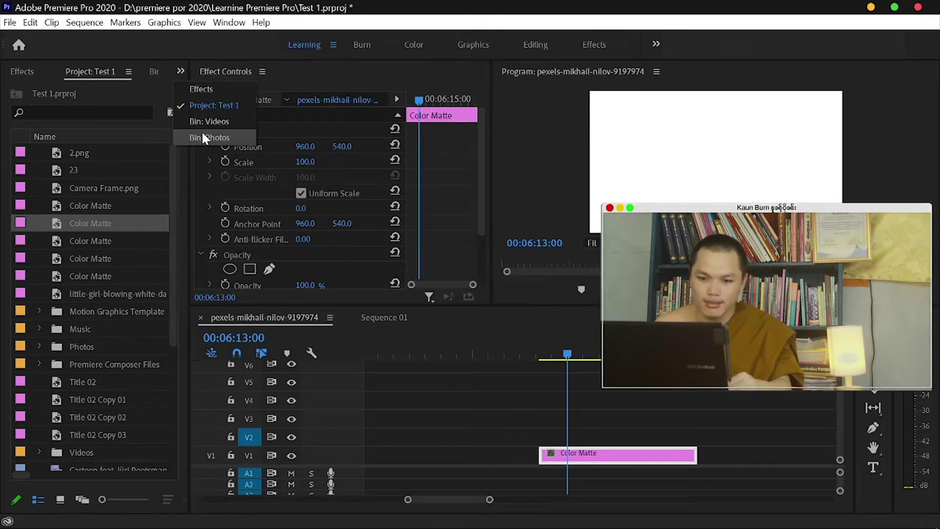
{"action": "left_click", "coordinate": [201, 128]}
{"action": "scroll", "coordinate": [193, 289], "scroll_direction": "down", "scroll_amount": 2}
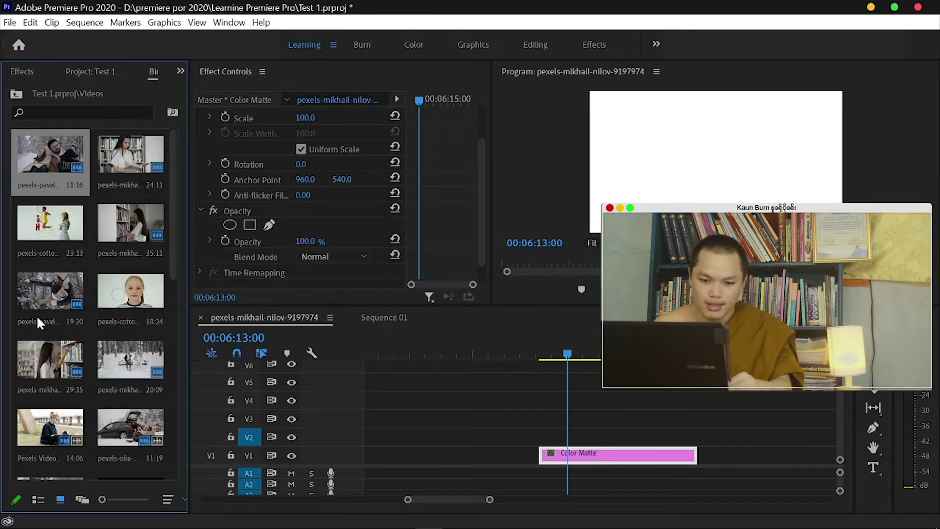
{"action": "left_click_drag", "start_coordinate": [51, 371], "coordinate": [549, 435]}
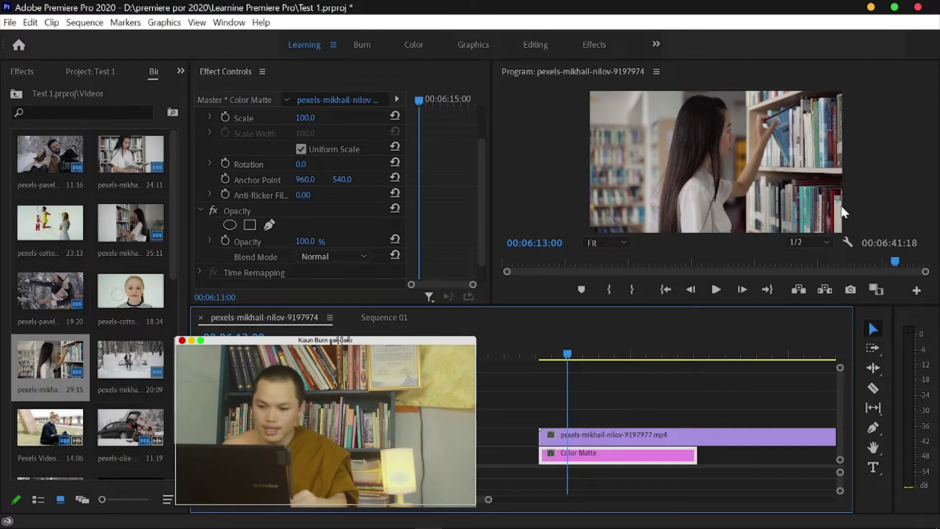
{"action": "left_click", "coordinate": [581, 434]}
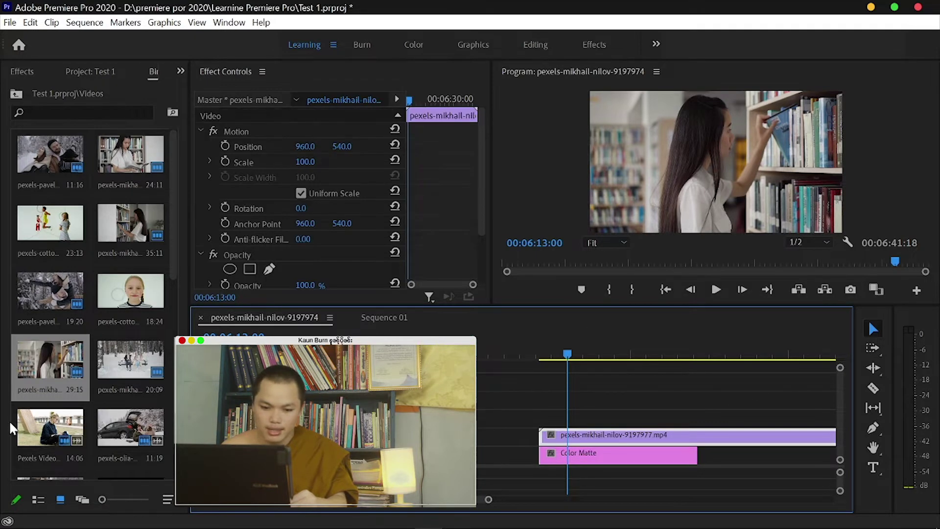
{"action": "scroll", "coordinate": [19, 421], "scroll_direction": "down", "scroll_amount": 3}
{"action": "scroll", "coordinate": [39, 372], "scroll_direction": "up", "scroll_amount": 2}
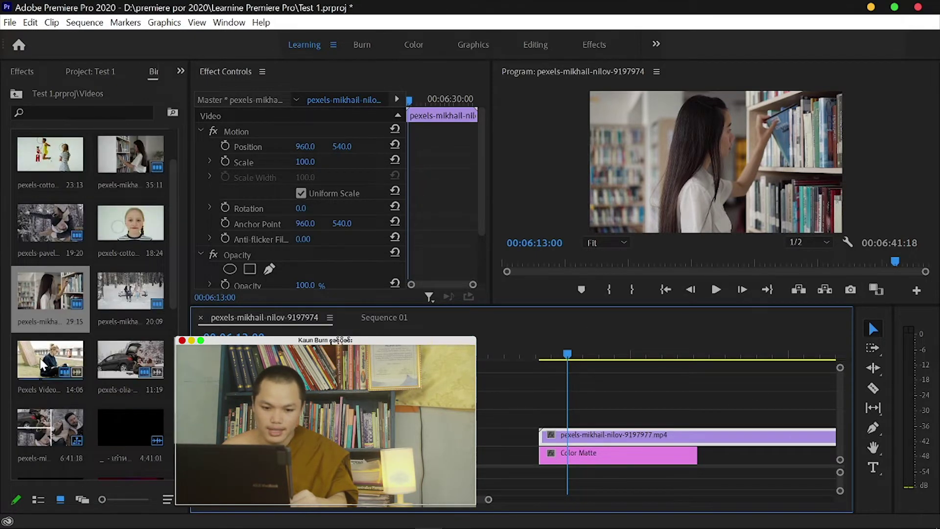
- Add the Pexels Videos 2795309 clip on V3 and delete its unlinked audio
{"action": "left_click_drag", "start_coordinate": [42, 365], "coordinate": [546, 421]}
{"action": "right_click", "coordinate": [592, 423]}
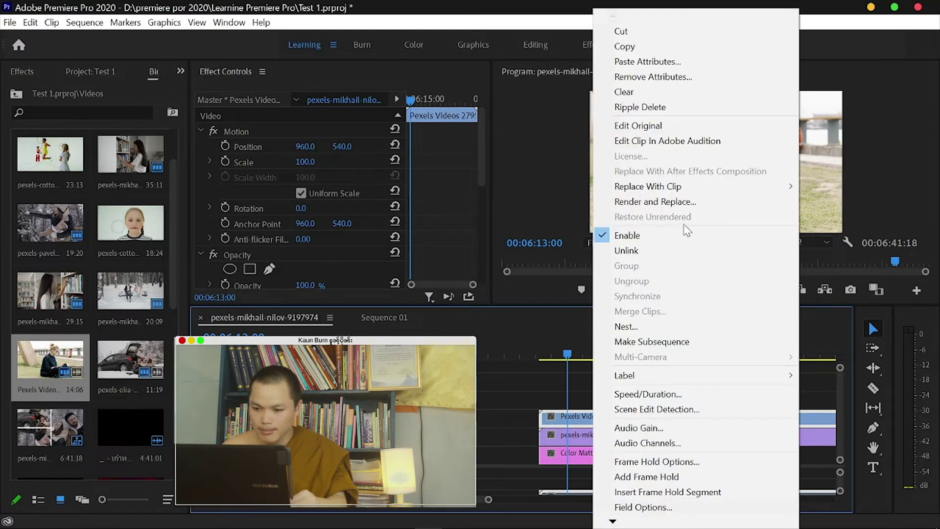
{"action": "left_click", "coordinate": [680, 250]}
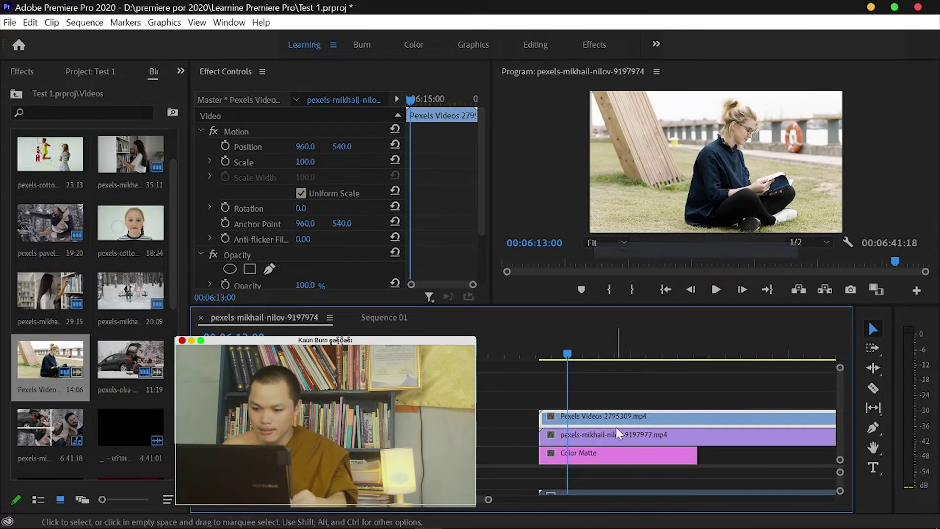
{"action": "left_click", "coordinate": [639, 491]}
{"action": "key", "text": "Delete"}
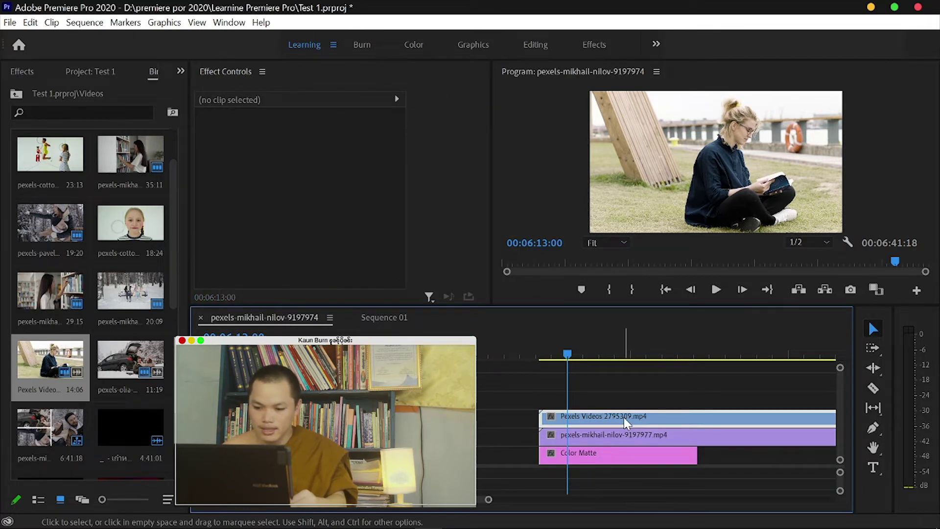
{"action": "left_click", "coordinate": [624, 417]}
- Place the pavel-danilyuk clip on a new top track and return the playhead to 06:12:24
{"action": "left_click_drag", "start_coordinate": [145, 172], "coordinate": [547, 396]}
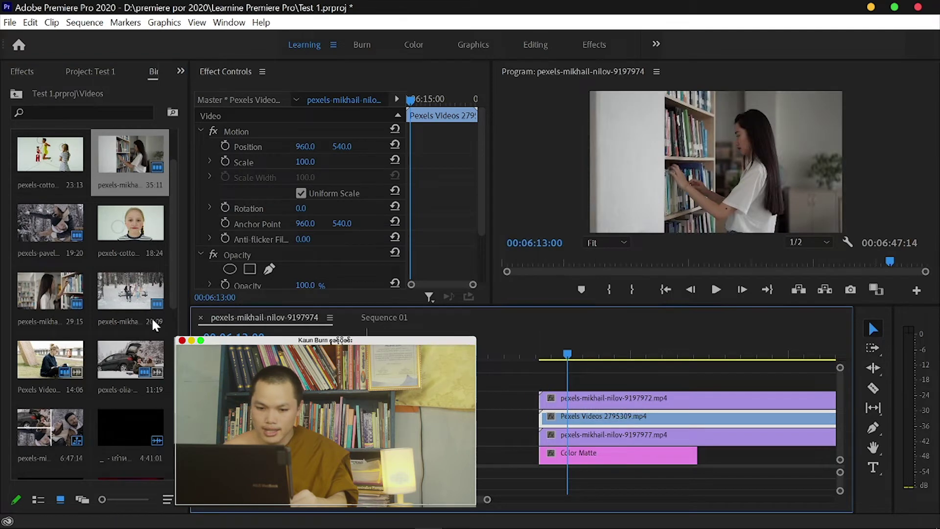
{"action": "scroll", "coordinate": [123, 256], "scroll_direction": "up", "scroll_amount": 1}
{"action": "left_click_drag", "start_coordinate": [83, 184], "coordinate": [567, 387]}
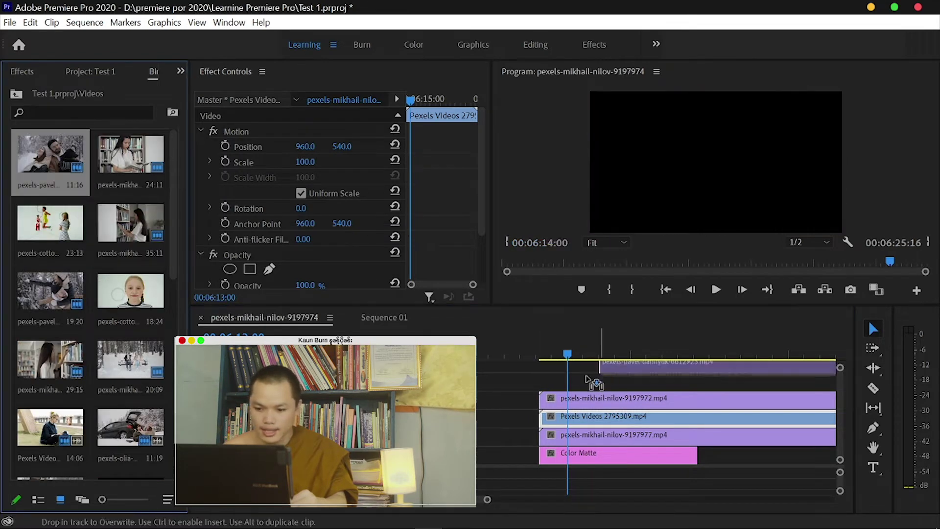
{"action": "left_click_drag", "start_coordinate": [573, 355], "coordinate": [565, 354]}
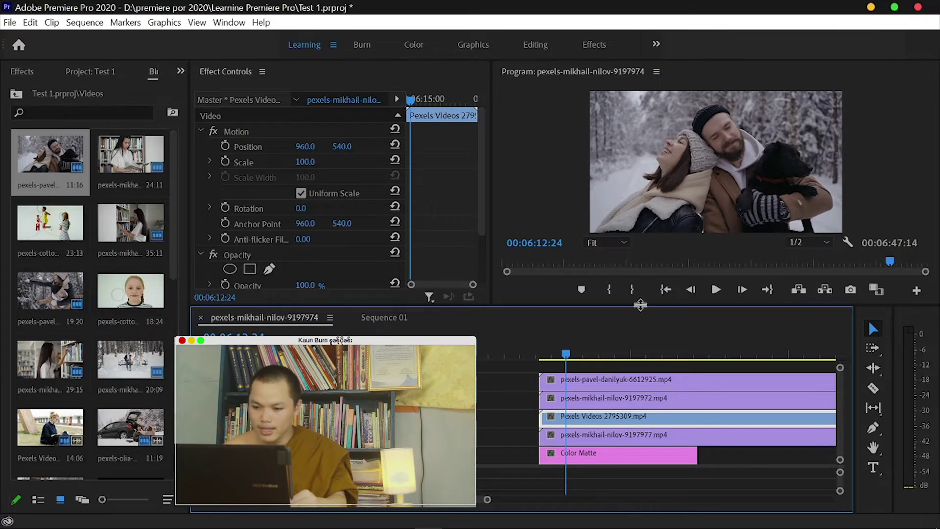
- Make the timeline taller and select the four stacked video clips above the matte
{"action": "left_click_drag", "start_coordinate": [639, 305], "coordinate": [637, 278]}
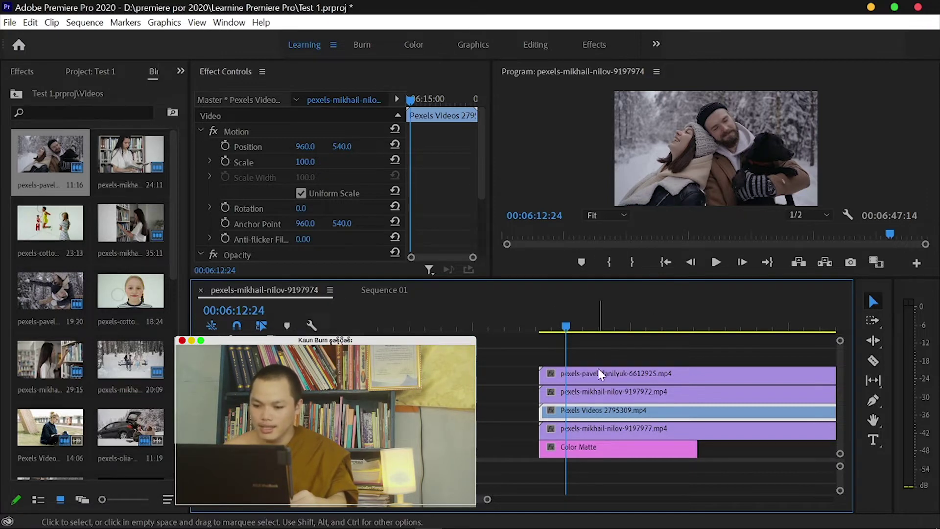
{"action": "left_click_drag", "start_coordinate": [599, 349], "coordinate": [652, 447]}
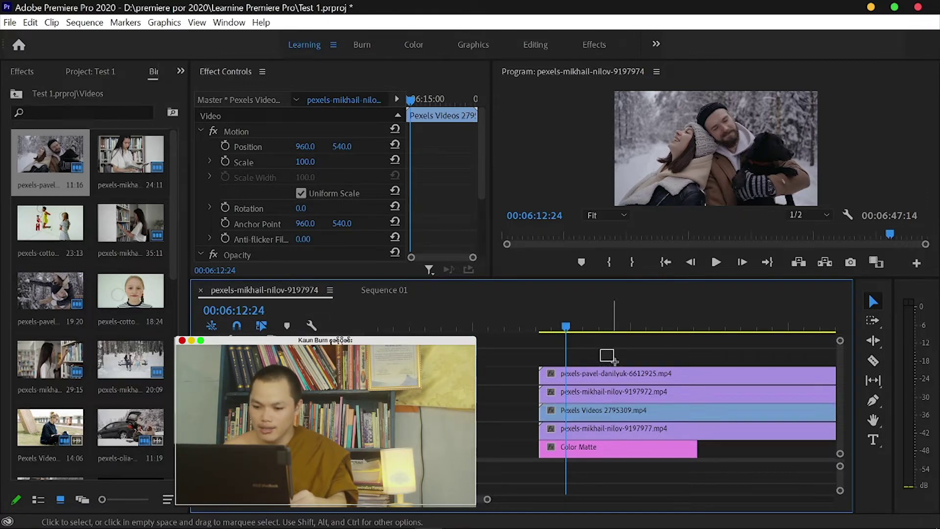
{"action": "left_click", "coordinate": [653, 447]}
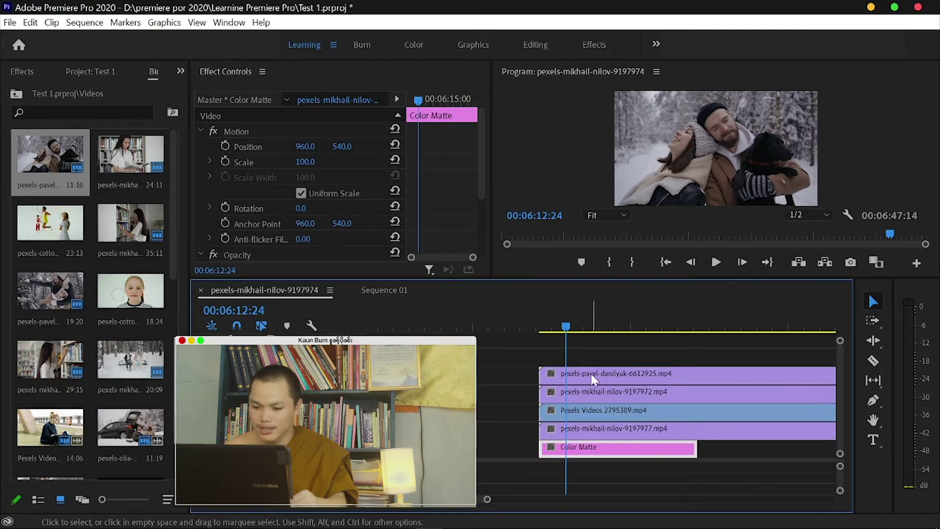
{"action": "left_click_drag", "start_coordinate": [594, 352], "coordinate": [632, 422]}
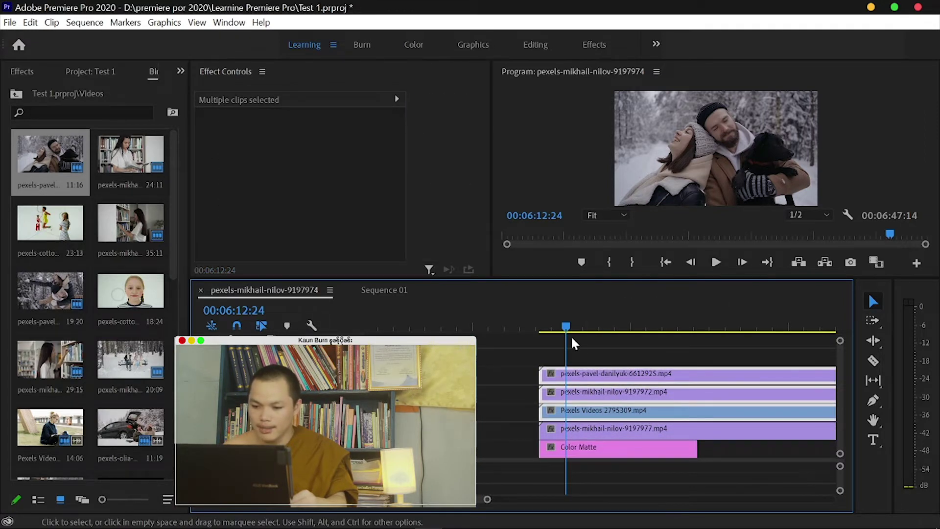
{"action": "left_click", "coordinate": [612, 429]}
{"action": "left_click_drag", "start_coordinate": [587, 327], "coordinate": [606, 318]}
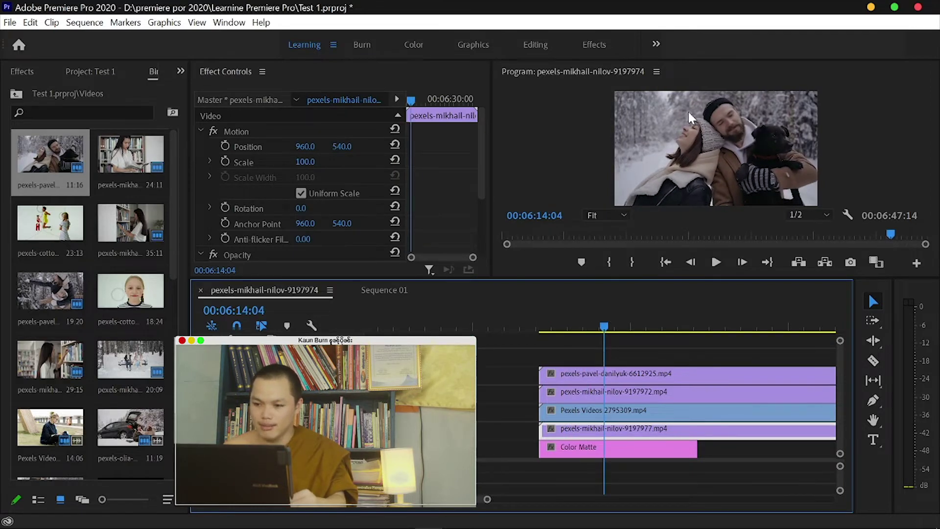
{"action": "left_click", "coordinate": [718, 136]}
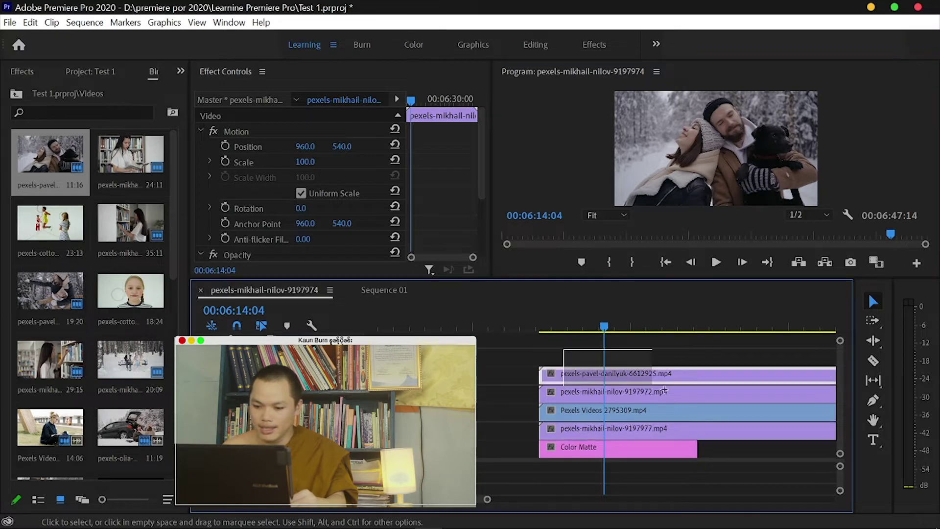
{"action": "mouse_move", "coordinate": [563, 349]}
{"action": "left_mouse_down"}
{"action": "mouse_move", "coordinate": [709, 438]}
{"action": "mouse_move", "coordinate": [690, 458]}
{"action": "mouse_move", "coordinate": [749, 435]}
{"action": "left_mouse_up"}
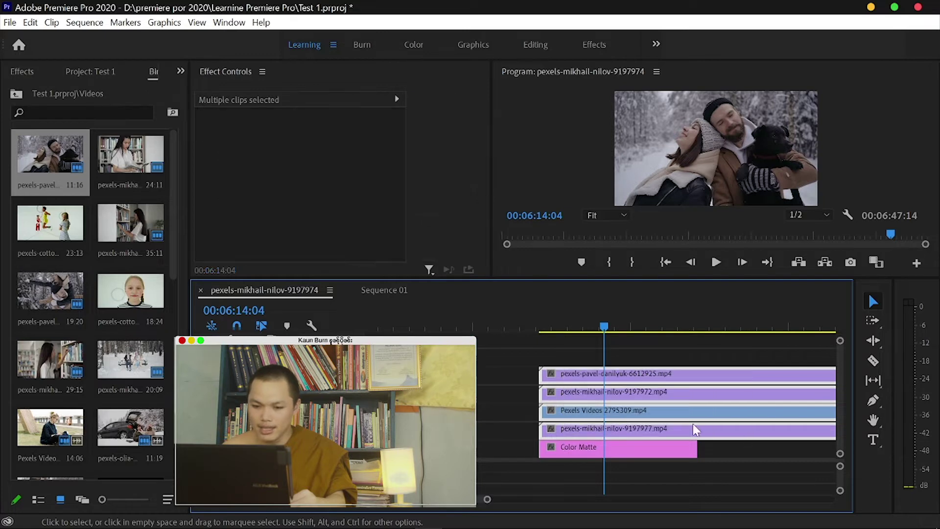
{"action": "left_click_drag", "start_coordinate": [149, 75], "coordinate": [167, 71]}
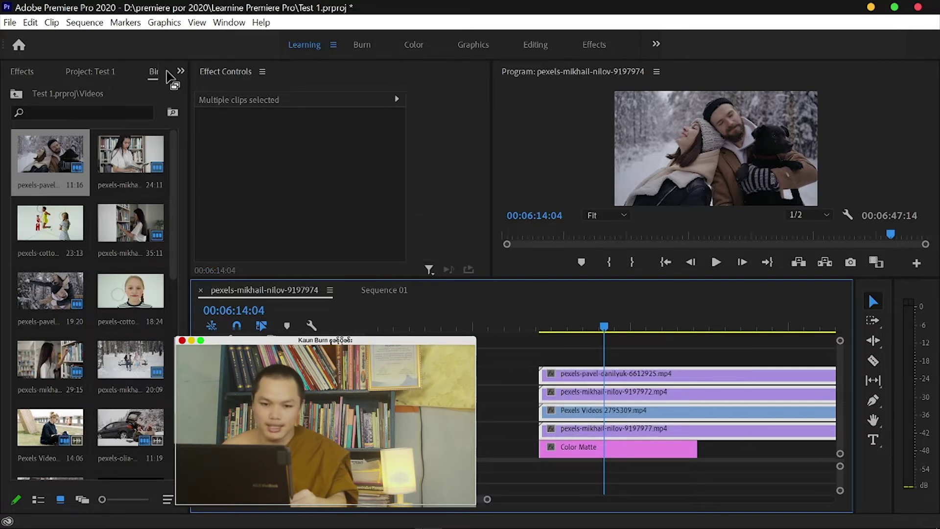
- Search the Effects panel for 'crop' and drop the Crop effect onto the four selected clips
{"action": "left_click", "coordinate": [180, 70]}
{"action": "left_click", "coordinate": [218, 91]}
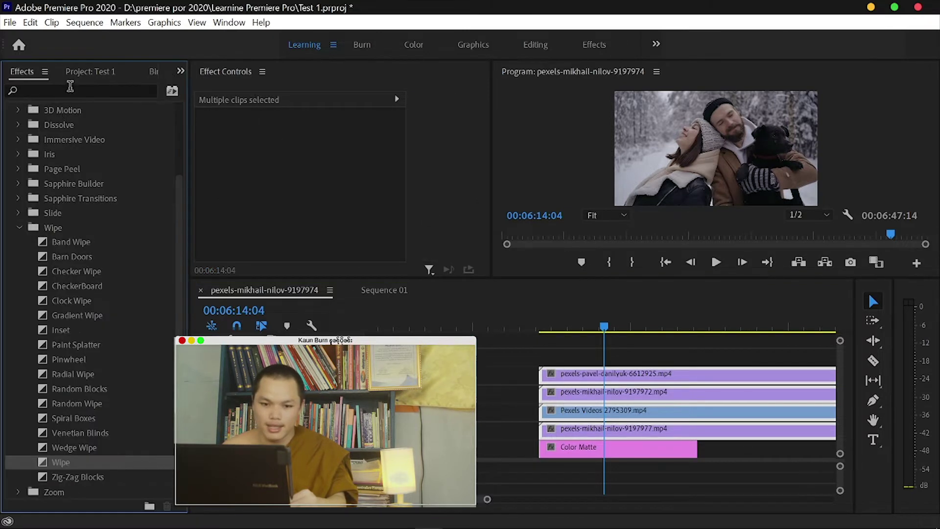
{"action": "left_click", "coordinate": [31, 90]}
{"action": "left_click", "coordinate": [228, 22]}
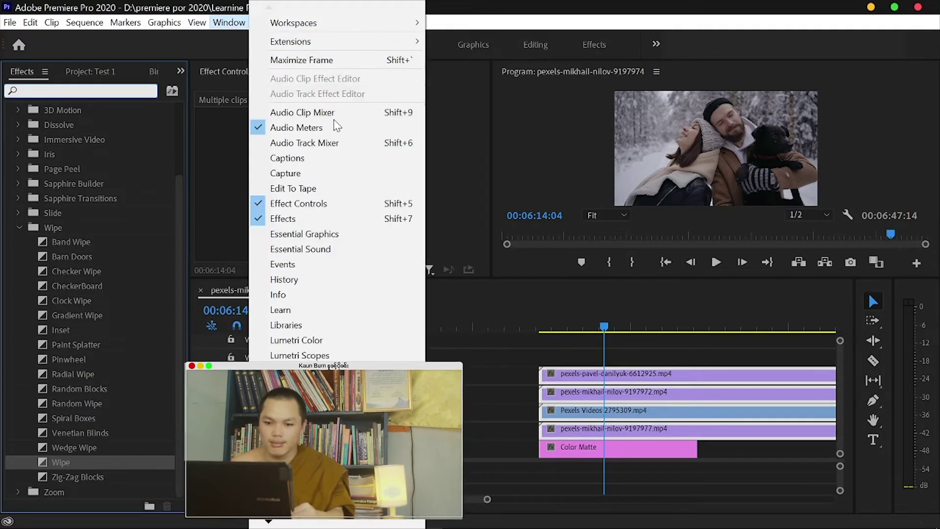
{"action": "left_click", "coordinate": [324, 218]}
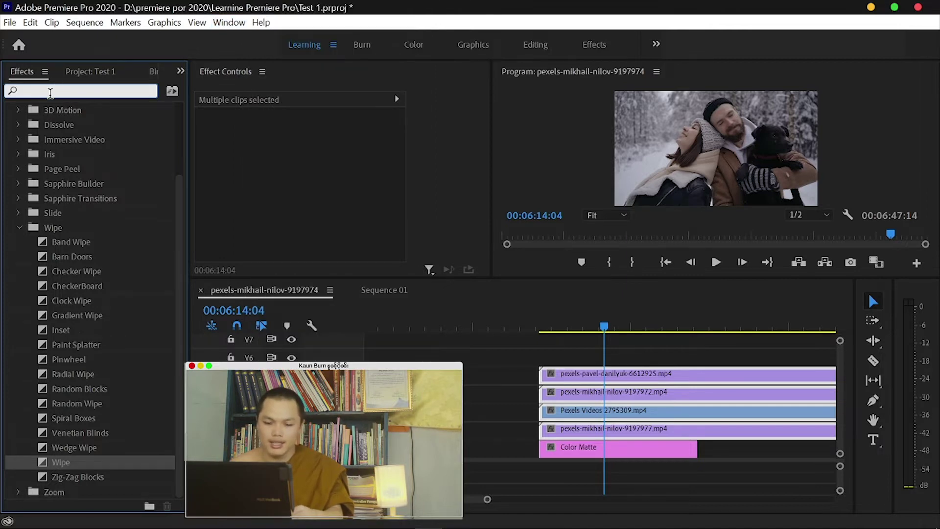
{"action": "type", "text": "c"}
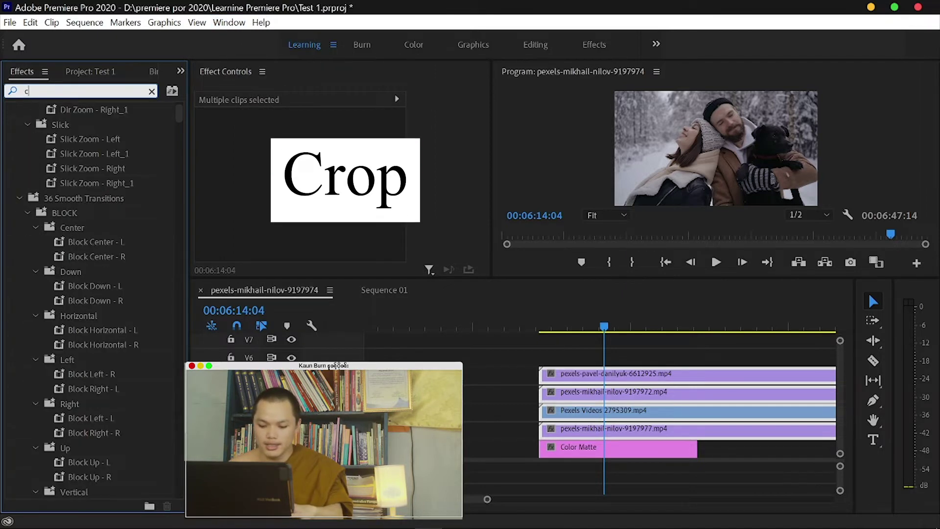
{"action": "type", "text": "rop"}
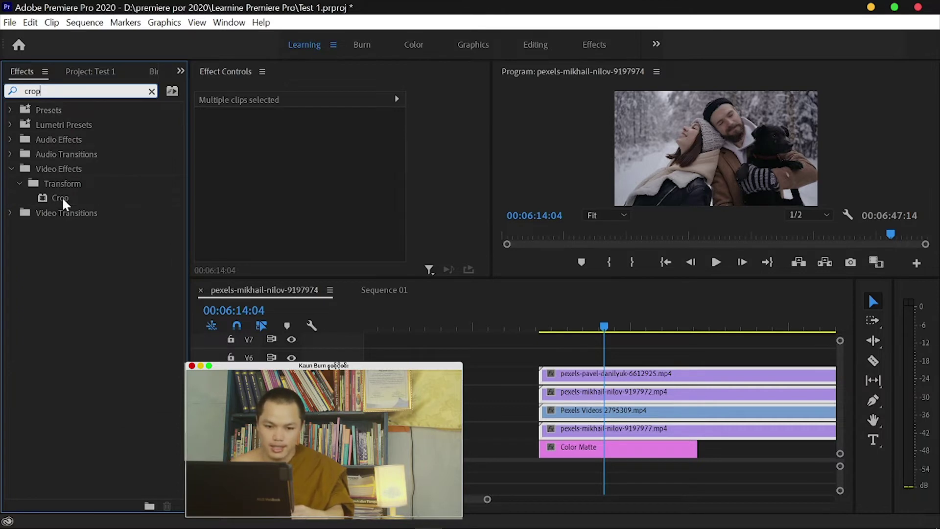
{"action": "left_click", "coordinate": [62, 200]}
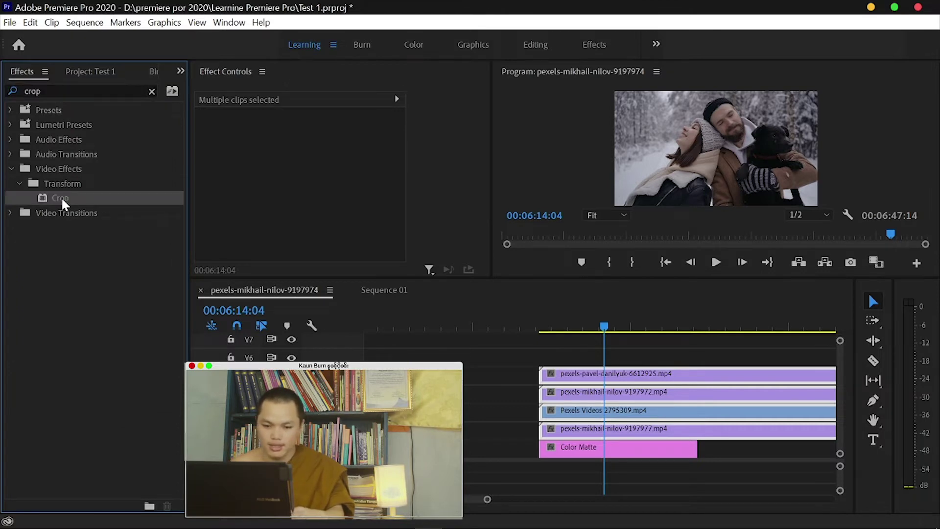
{"action": "mouse_move", "coordinate": [61, 197]}
{"action": "left_mouse_down"}
{"action": "mouse_move", "coordinate": [625, 394]}
{"action": "mouse_move", "coordinate": [574, 373]}
{"action": "mouse_move", "coordinate": [595, 380]}
{"action": "left_mouse_up"}
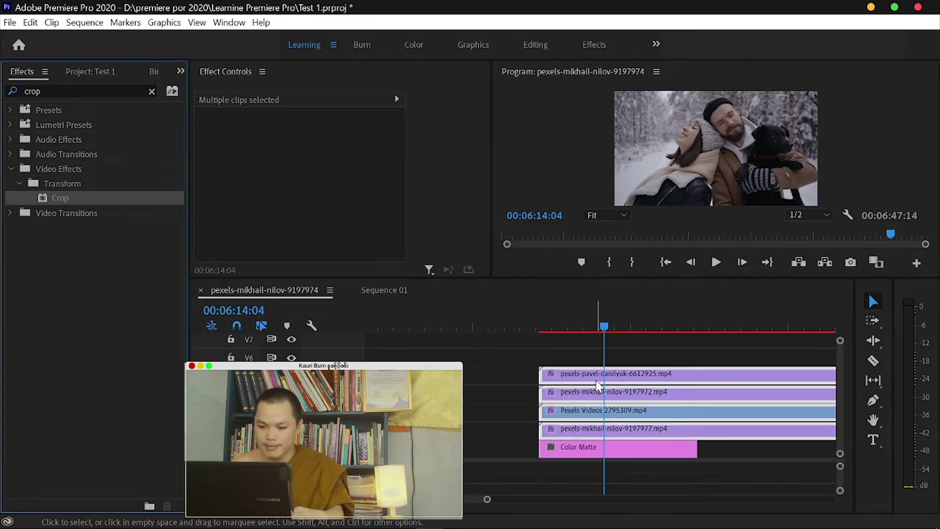
{"action": "mouse_move", "coordinate": [633, 356]}
{"action": "left_mouse_down"}
{"action": "mouse_move", "coordinate": [672, 428]}
{"action": "mouse_move", "coordinate": [695, 423]}
{"action": "left_mouse_up"}
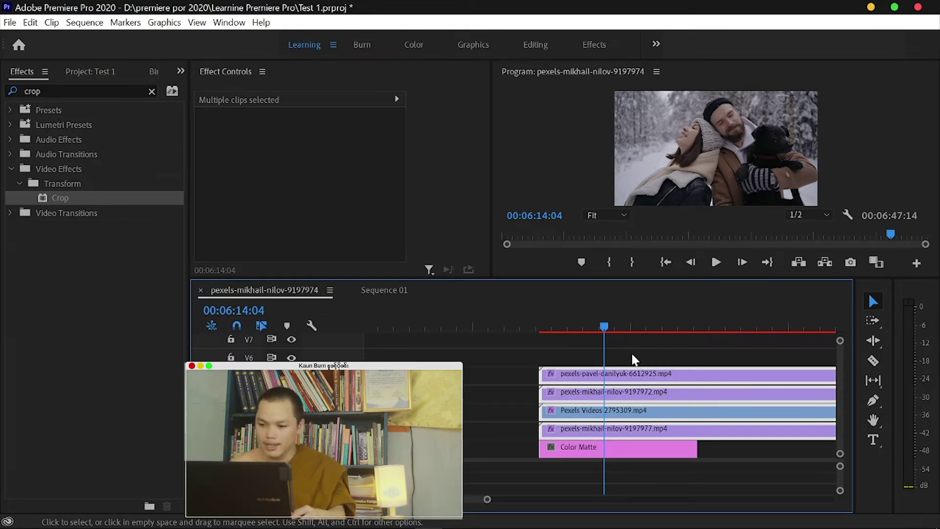
{"action": "mouse_move", "coordinate": [605, 324]}
{"action": "left_mouse_down"}
{"action": "mouse_move", "coordinate": [571, 334]}
{"action": "mouse_move", "coordinate": [590, 331]}
{"action": "left_mouse_up"}
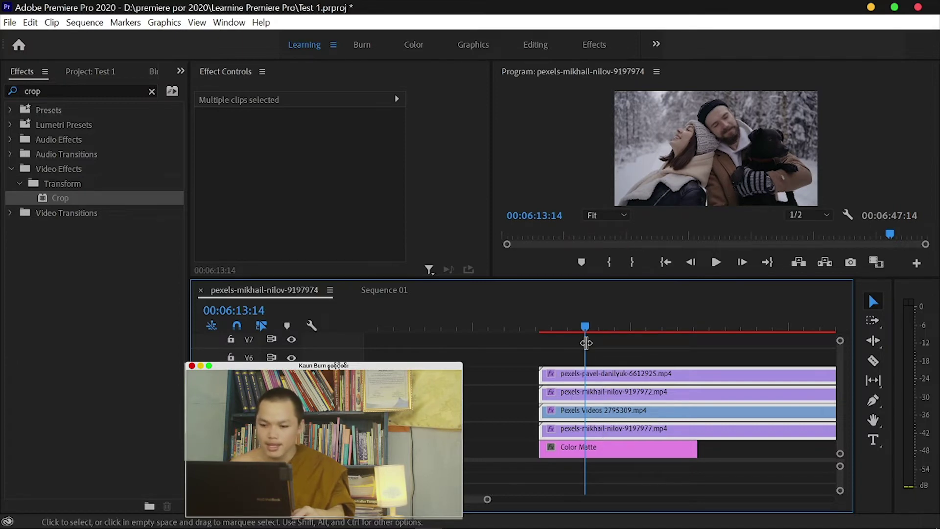
{"action": "left_click_drag", "start_coordinate": [584, 325], "coordinate": [573, 336]}
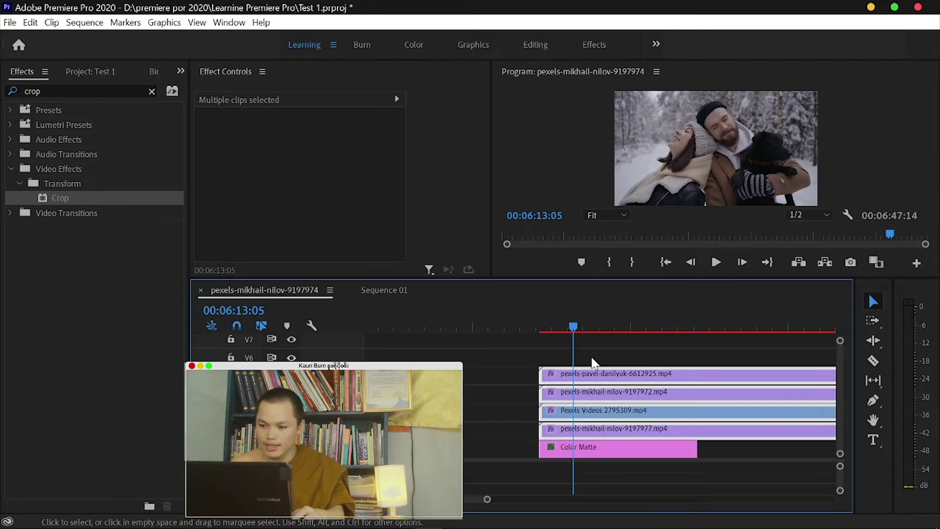
- Clear the crop search, select the top pavel-danilyuk clip and hide track V2's output
{"action": "left_click", "coordinate": [152, 92]}
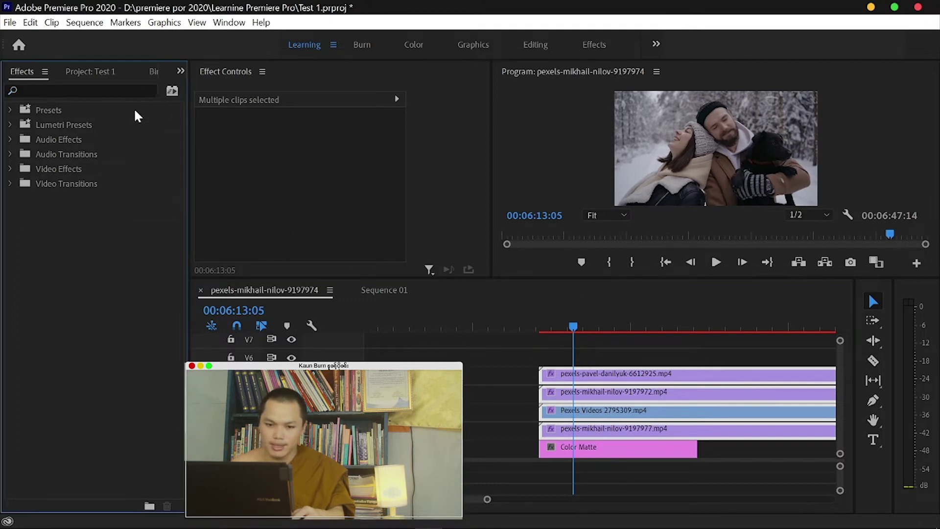
{"action": "left_click", "coordinate": [180, 70]}
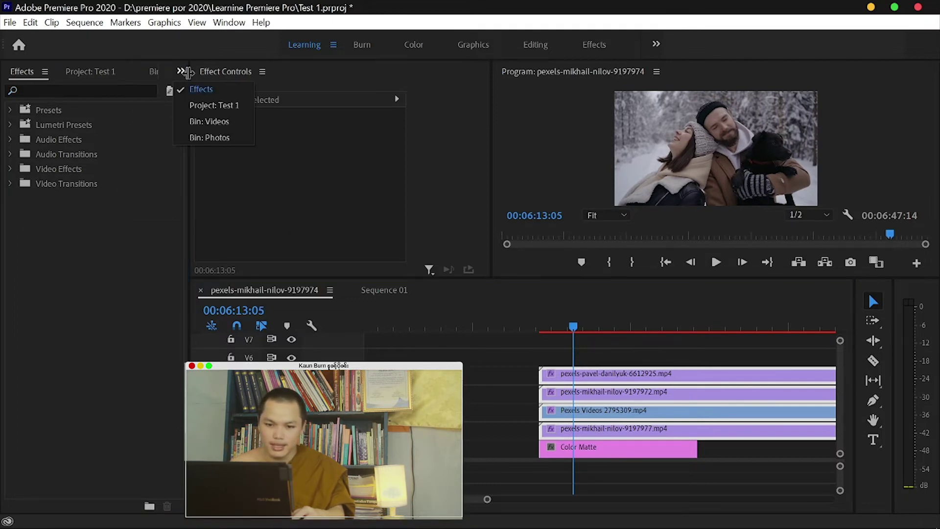
{"action": "left_click", "coordinate": [573, 357]}
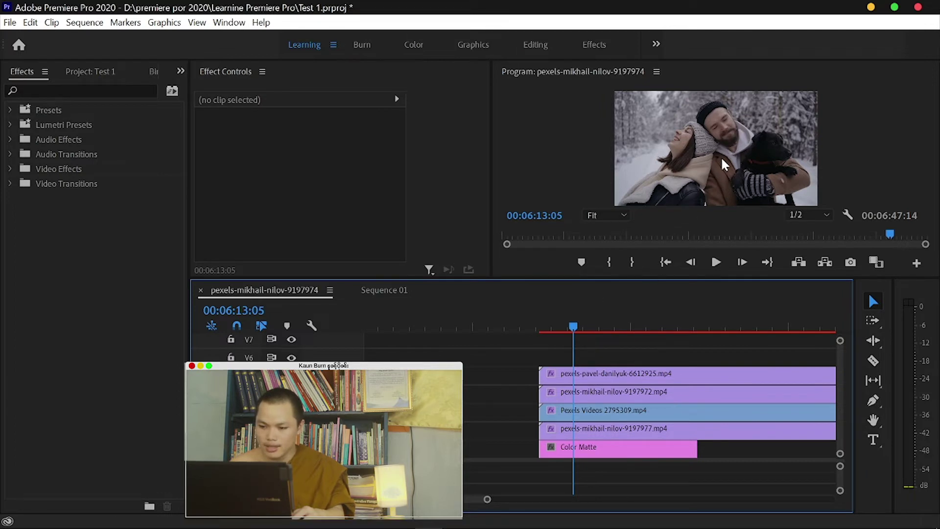
{"action": "left_click", "coordinate": [657, 379]}
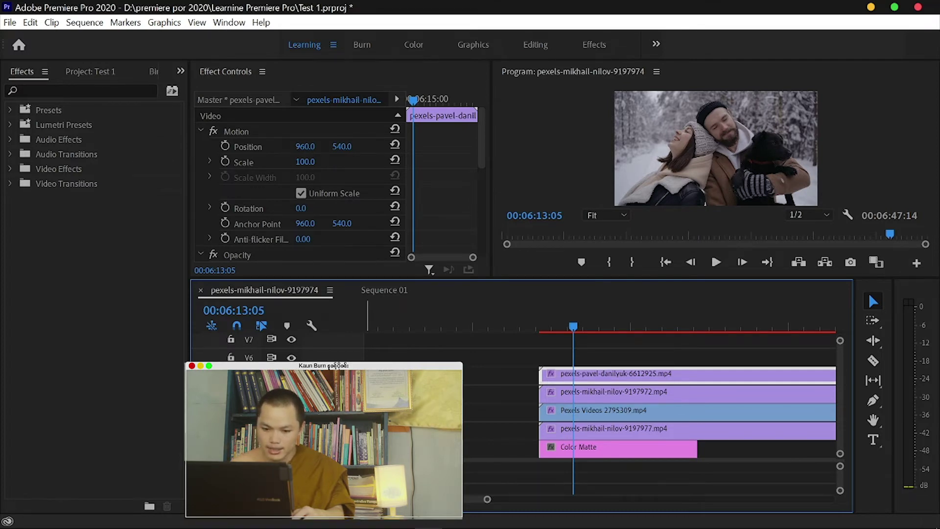
{"action": "left_click", "coordinate": [292, 429]}
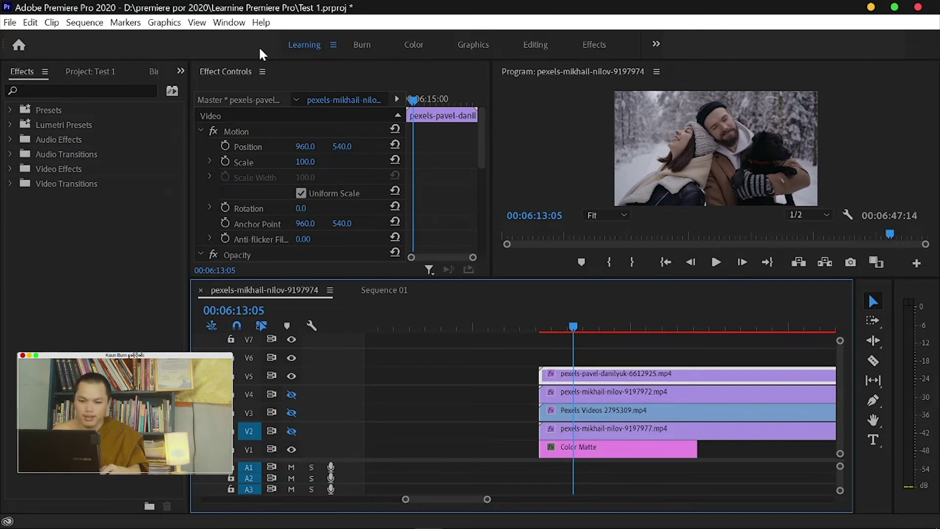
- Show the Effect Controls panel and scroll to the clip's Crop settings
{"action": "left_click", "coordinate": [238, 25]}
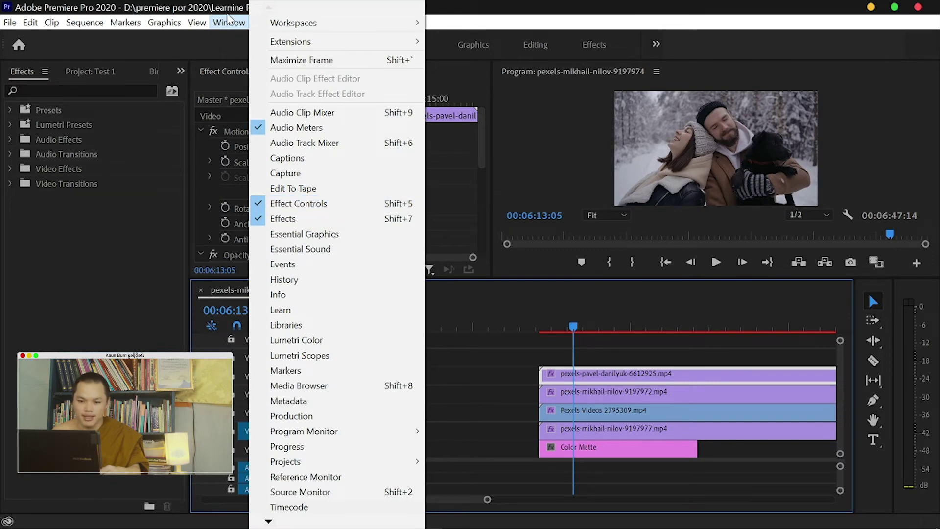
{"action": "left_click", "coordinate": [116, 244]}
{"action": "left_click_drag", "start_coordinate": [480, 152], "coordinate": [473, 248]}
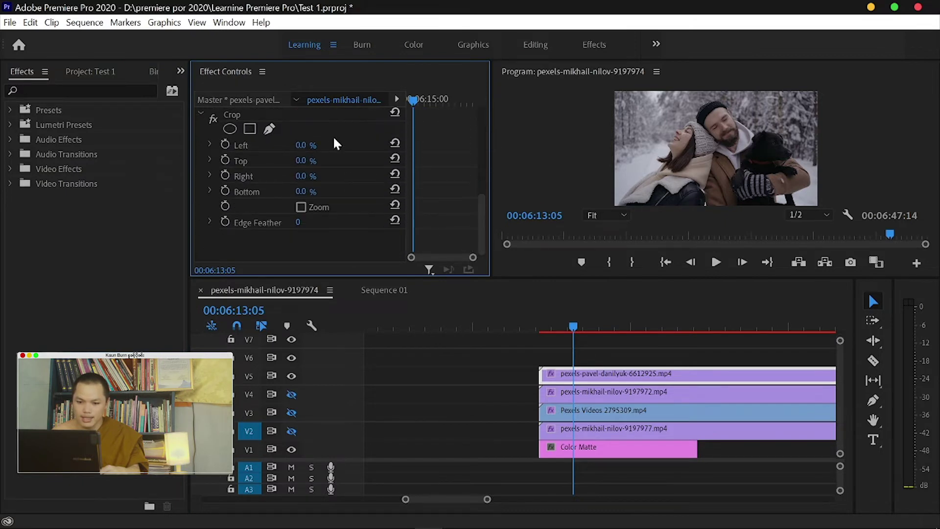
- Select the Crop effect and review its Left, Top, Right and Bottom values
{"action": "left_click", "coordinate": [321, 117]}
{"action": "scroll", "coordinate": [326, 147], "scroll_direction": "up", "scroll_amount": 2}
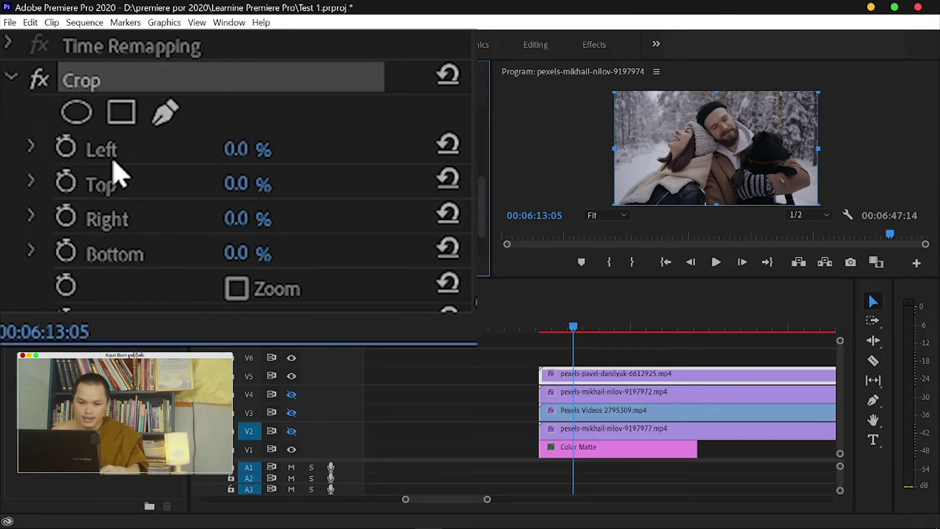
{"action": "left_click", "coordinate": [138, 158]}
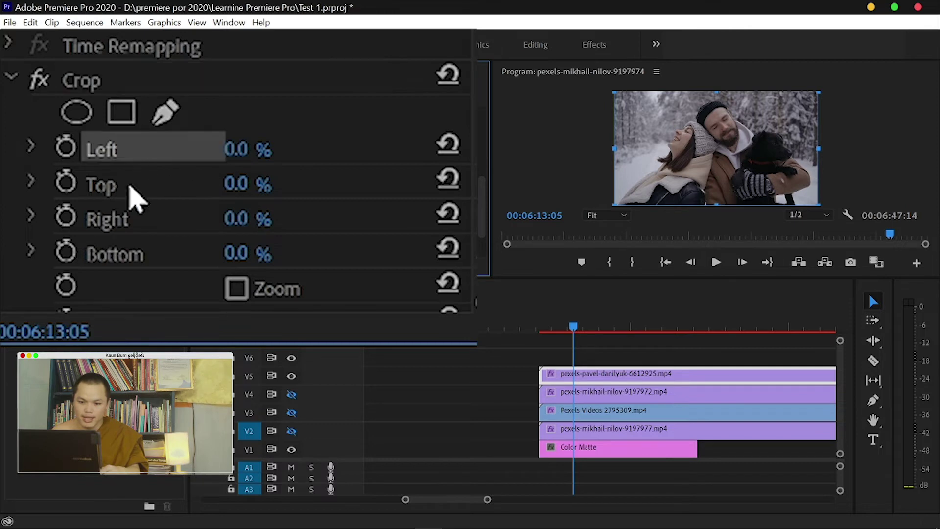
{"action": "left_click", "coordinate": [127, 191]}
{"action": "left_click", "coordinate": [127, 221]}
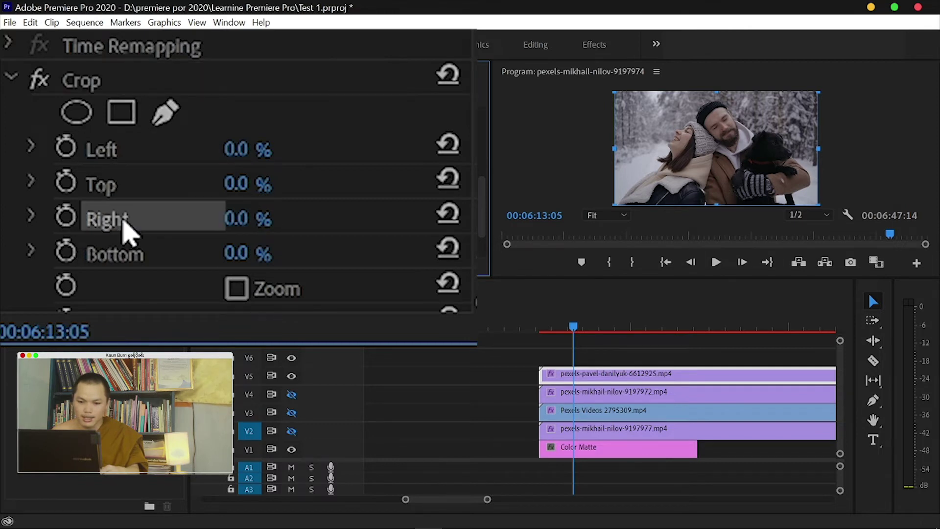
{"action": "left_click", "coordinate": [136, 257]}
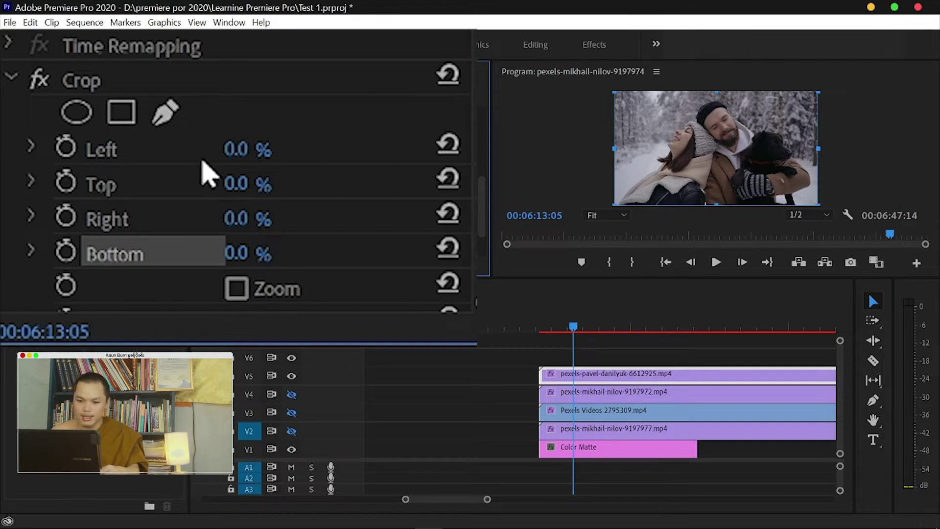
- Crop the clip 49% from the left and 27% from the right
{"action": "left_click", "coordinate": [242, 148]}
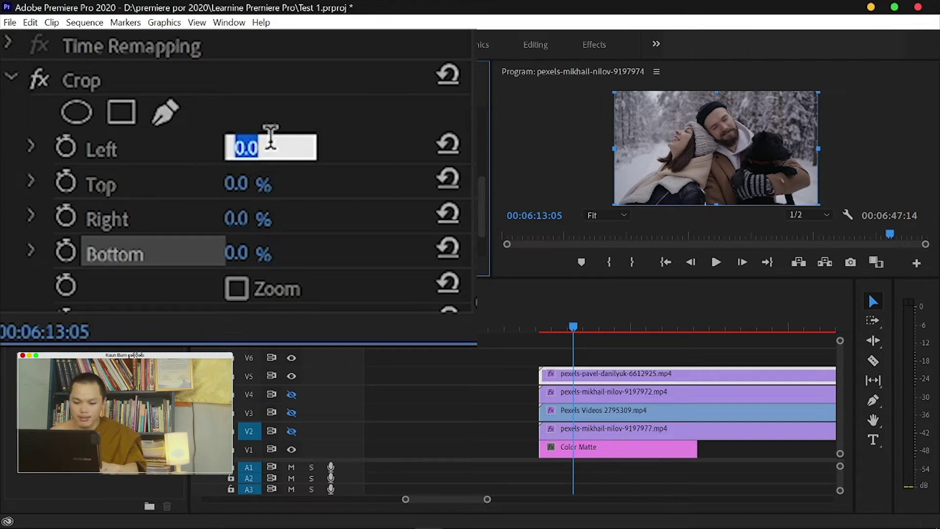
{"action": "type", "text": "4"}
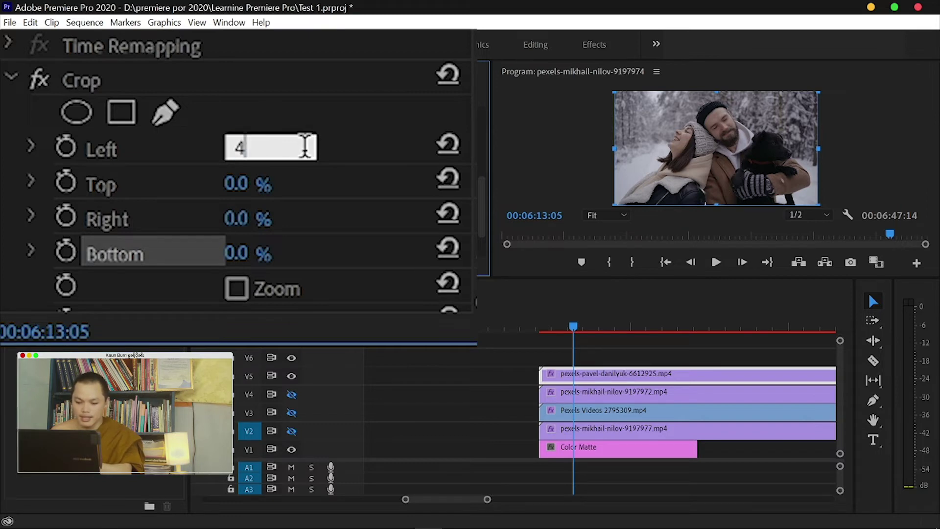
{"action": "type", "text": "9"}
{"action": "key", "text": "Return"}
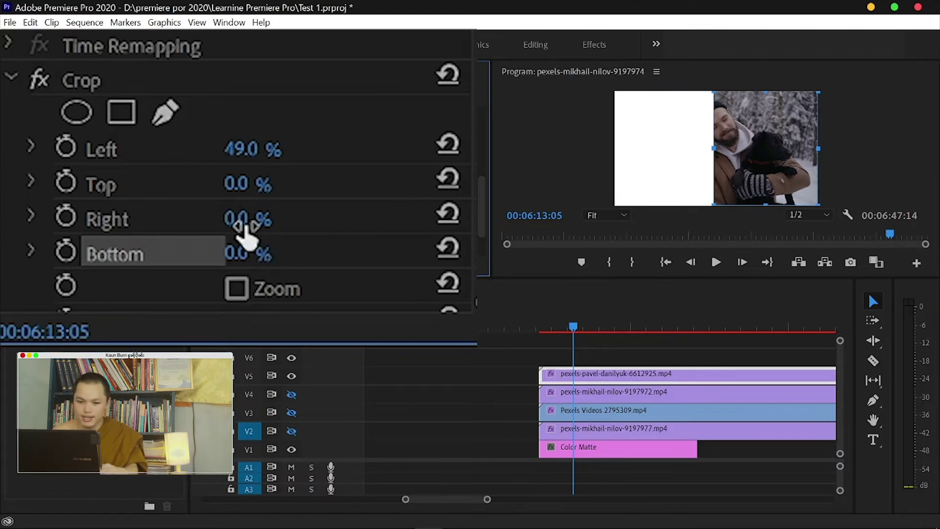
{"action": "left_click", "coordinate": [254, 217]}
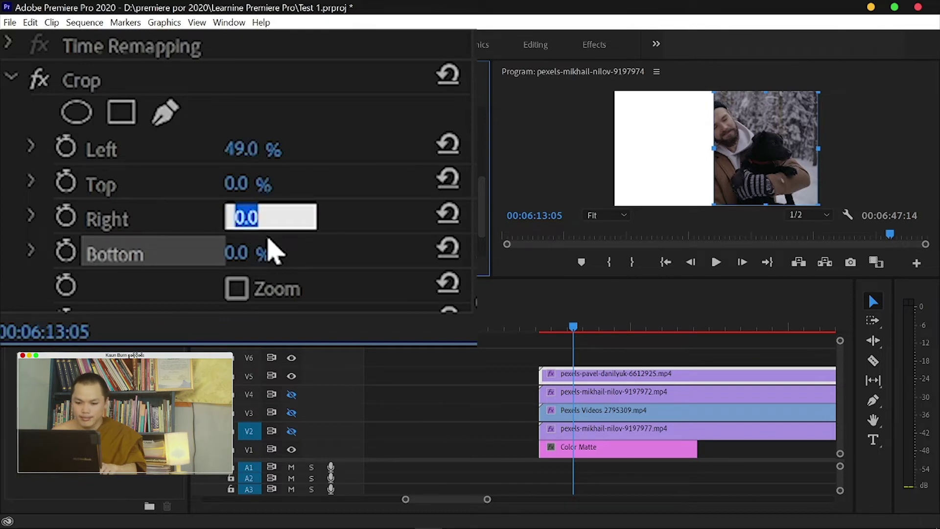
{"action": "type", "text": "27"}
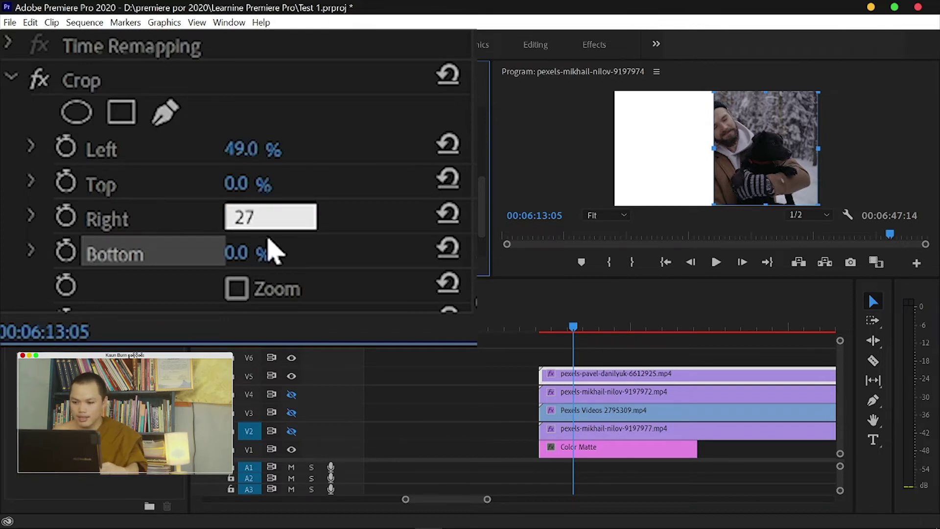
{"action": "key", "text": "Return"}
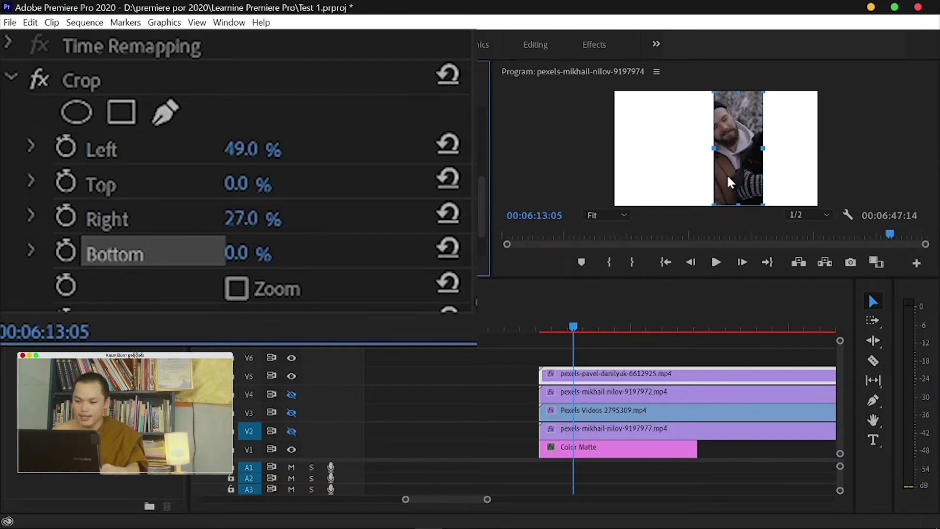
- Preview the crop, then reselect the V5 pavel-danilyuk clip and scroll to its Crop settings
{"action": "left_click", "coordinate": [734, 346]}
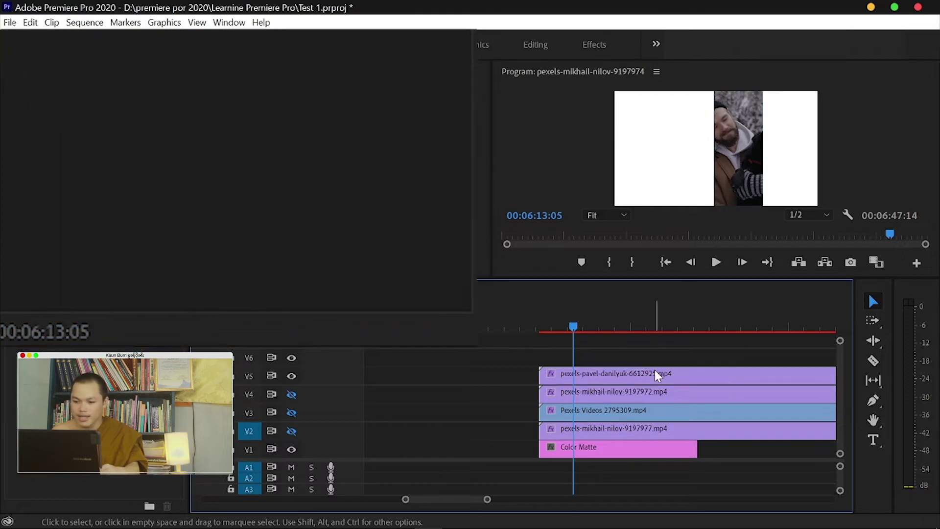
{"action": "left_click", "coordinate": [654, 371]}
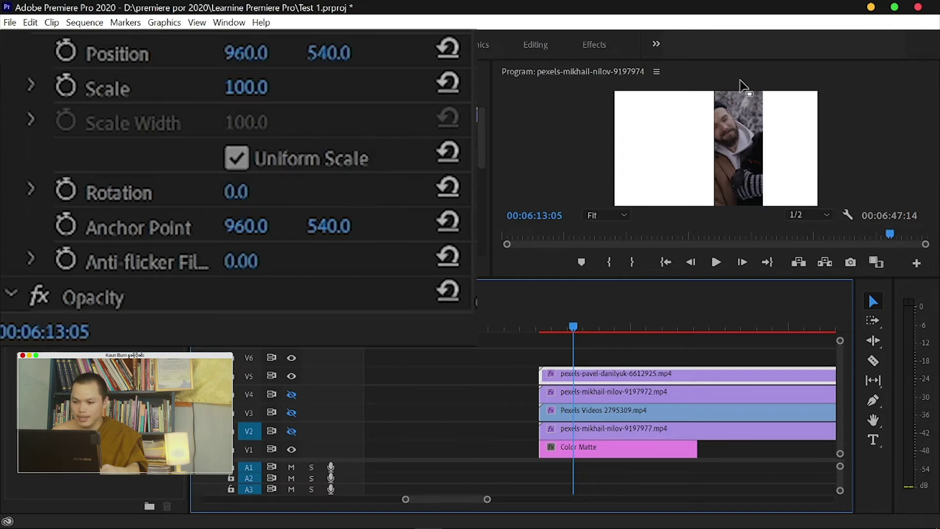
{"action": "left_click", "coordinate": [476, 146]}
{"action": "left_click_drag", "start_coordinate": [483, 162], "coordinate": [478, 235]}
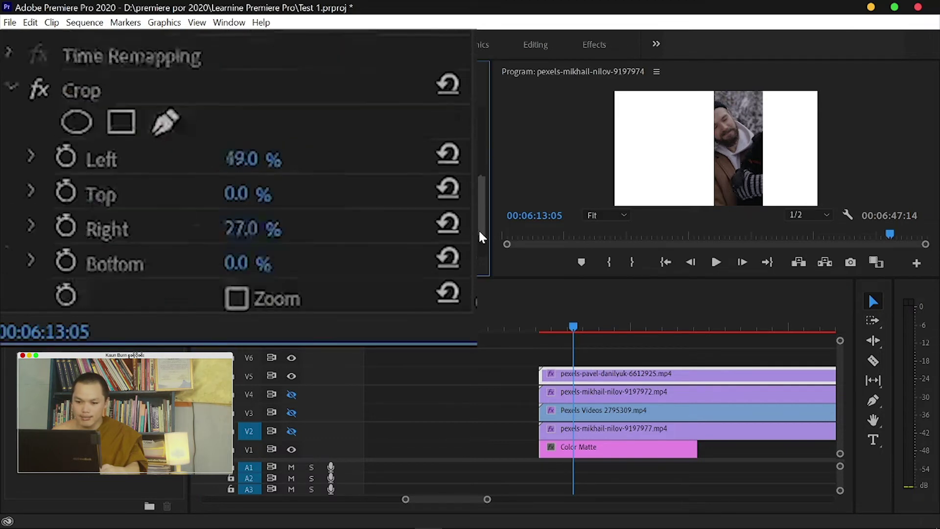
{"action": "scroll", "coordinate": [419, 178], "scroll_direction": "down", "scroll_amount": 2}
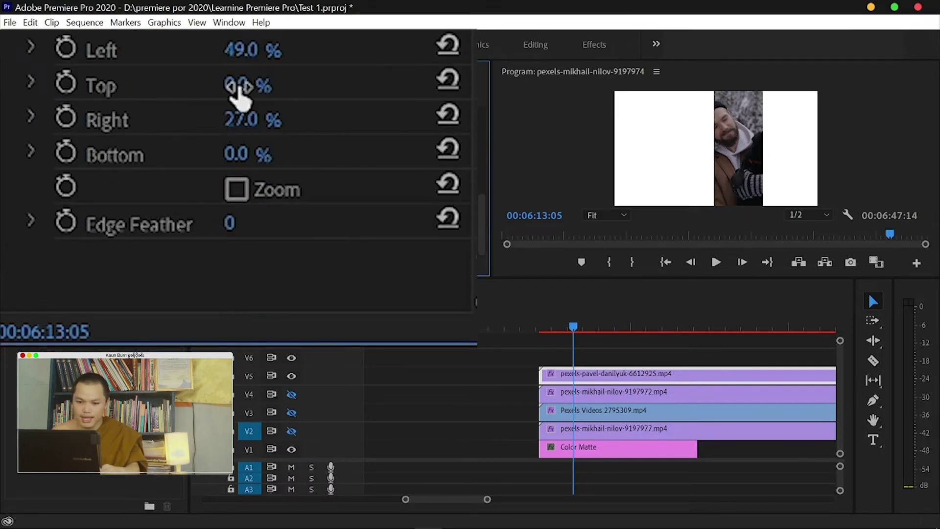
- Set the Crop Top and Bottom values to 2% each
{"action": "left_click", "coordinate": [244, 85]}
{"action": "type", "text": "2"}
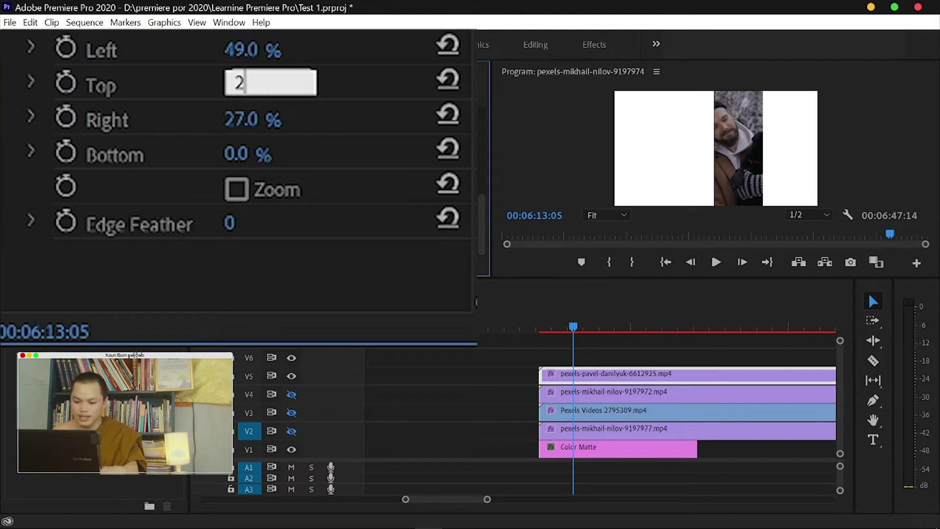
{"action": "key", "text": "Return"}
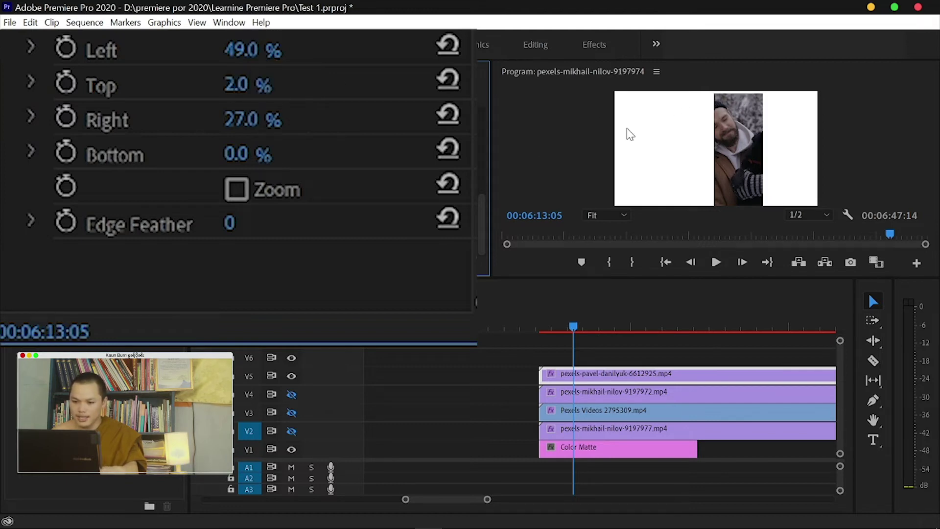
{"action": "left_click", "coordinate": [250, 155]}
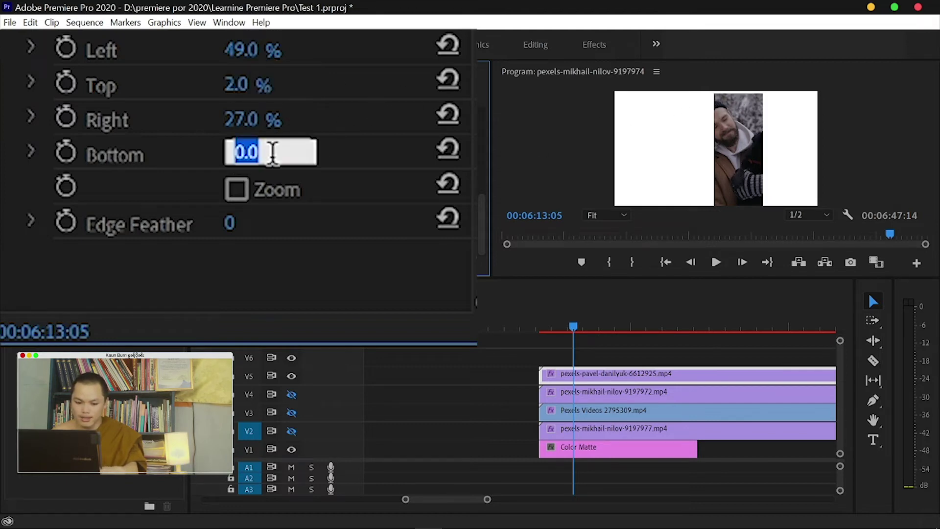
{"action": "type", "text": "2"}
{"action": "key", "text": "Return"}
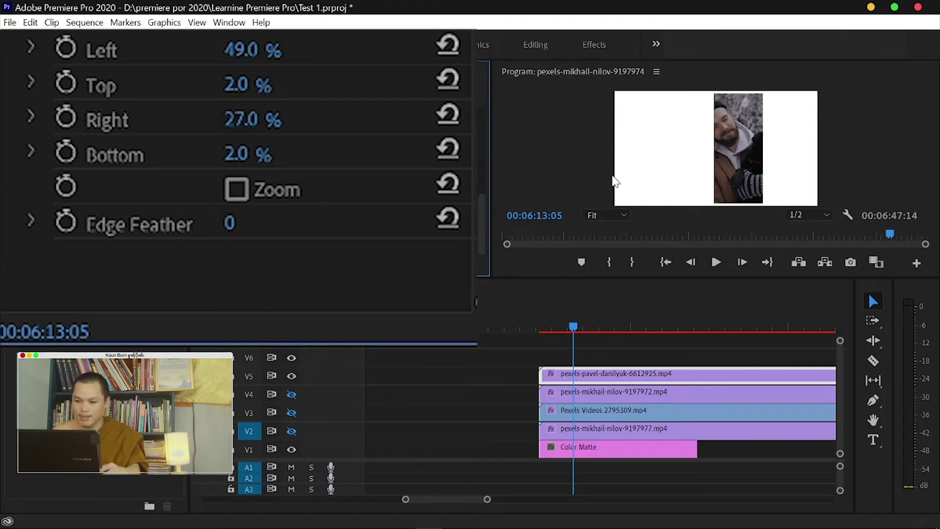
{"action": "left_click_drag", "start_coordinate": [480, 210], "coordinate": [483, 120]}
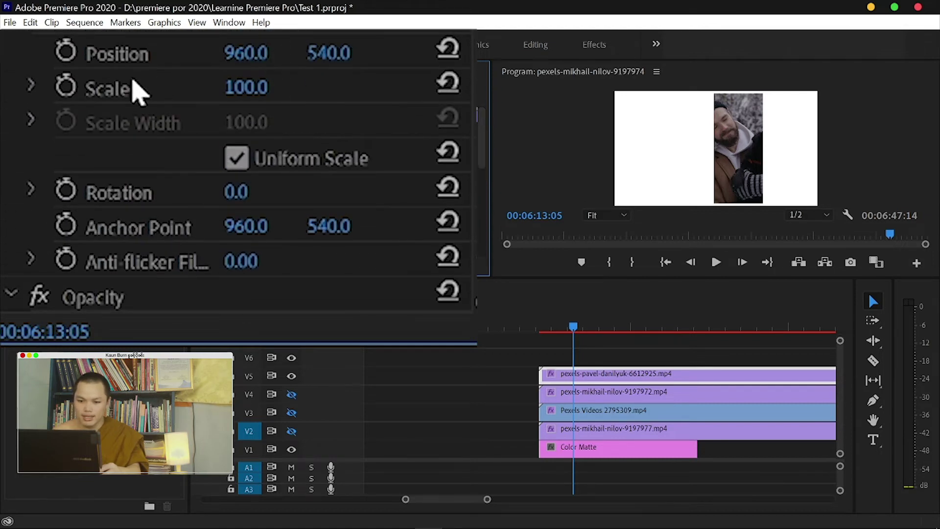
- Scrub Motion Position X down to 37 so the strip sits at the frame's left edge
{"action": "left_click", "coordinate": [109, 55]}
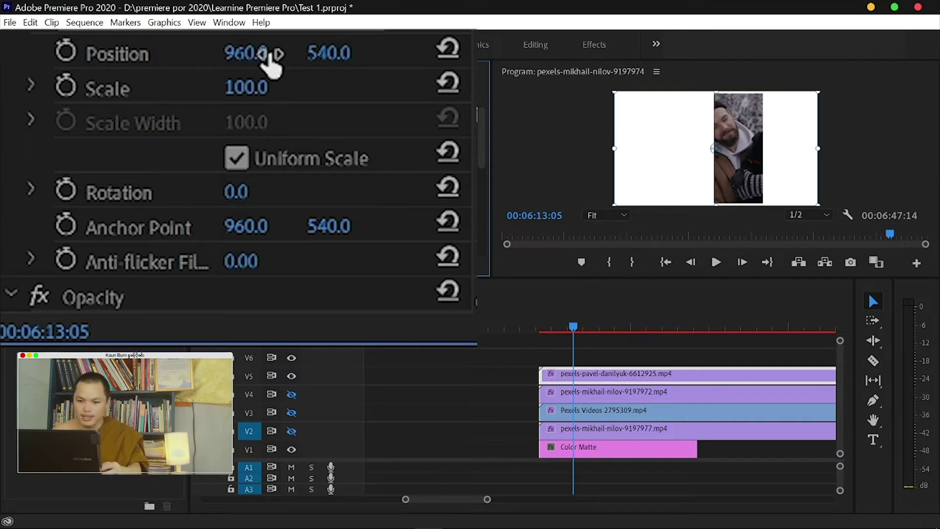
{"action": "left_click_drag", "start_coordinate": [271, 62], "coordinate": [5, 62]}
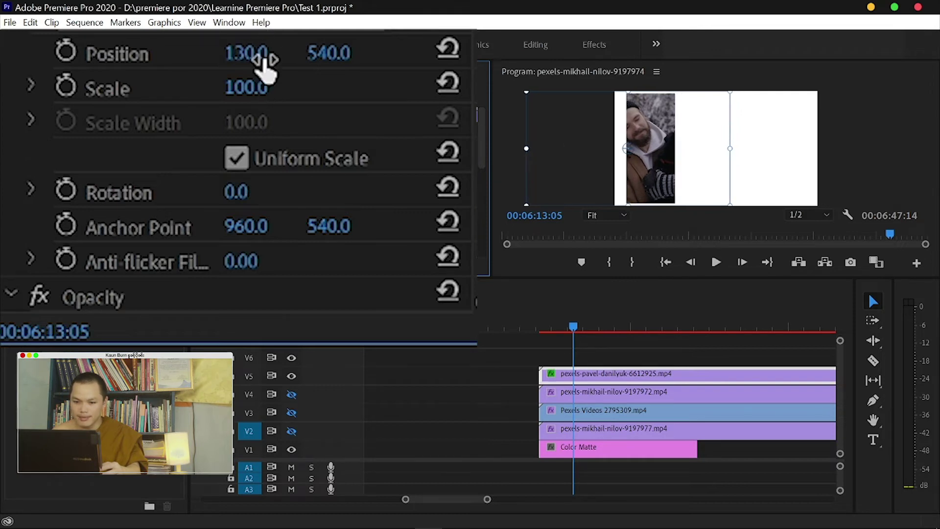
{"action": "left_click_drag", "start_coordinate": [258, 52], "coordinate": [213, 53]}
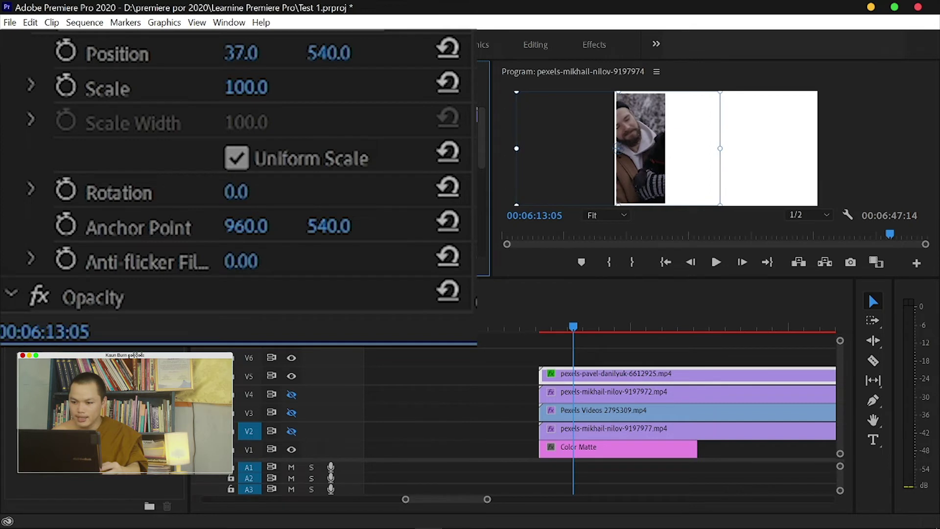
{"action": "left_click", "coordinate": [655, 357]}
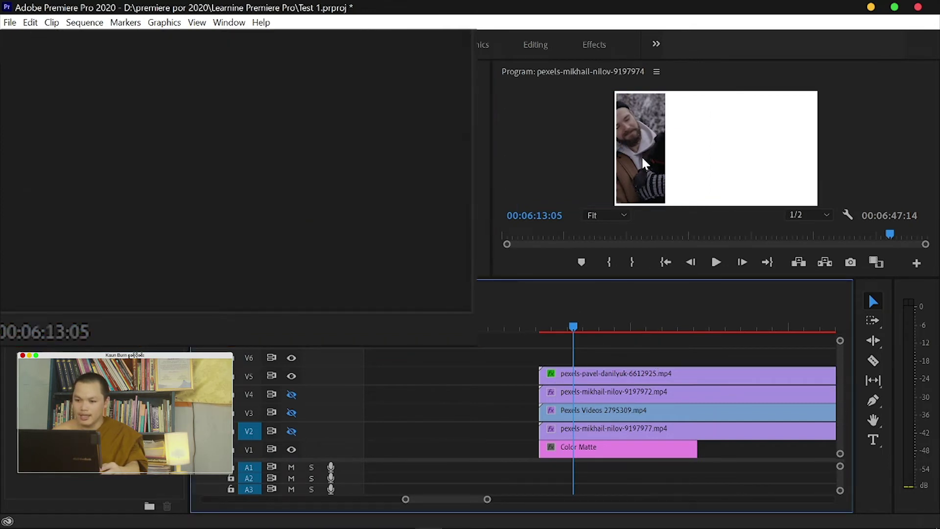
{"action": "left_click", "coordinate": [655, 372]}
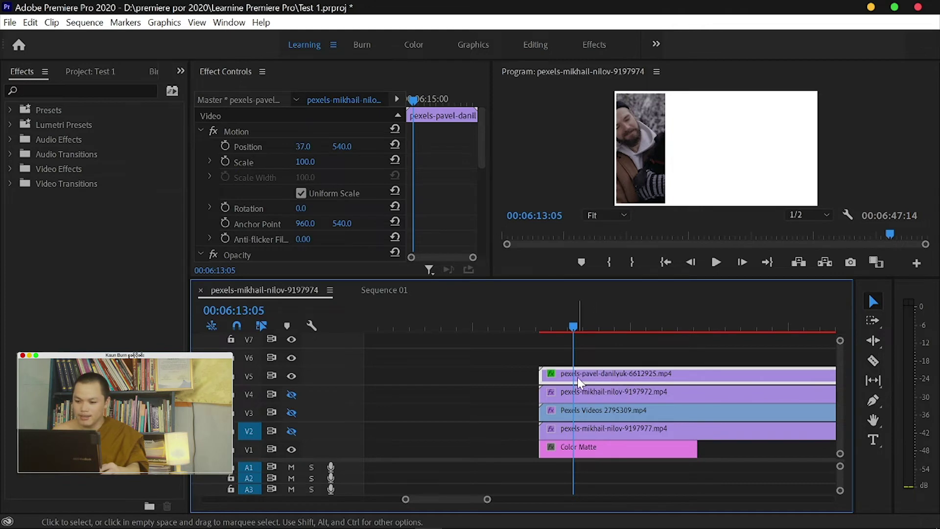
- Turn track V4 output back on, enlarge the program preview and reselect the V5 clip
{"action": "left_click", "coordinate": [513, 394]}
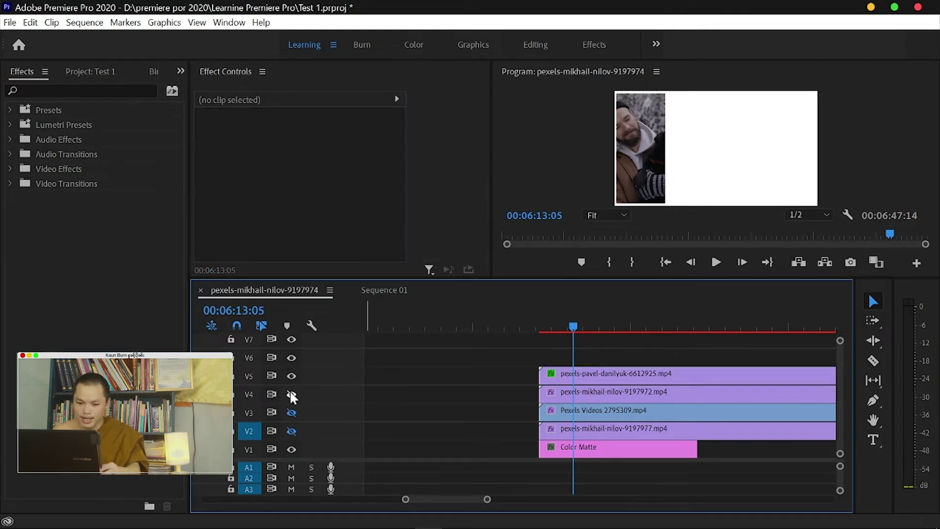
{"action": "left_click", "coordinate": [291, 394]}
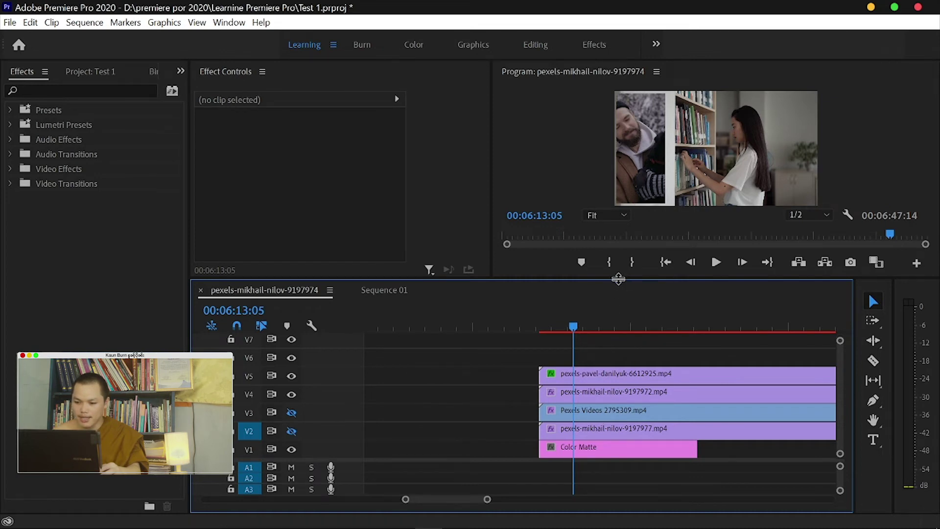
{"action": "left_click_drag", "start_coordinate": [620, 278], "coordinate": [617, 298]}
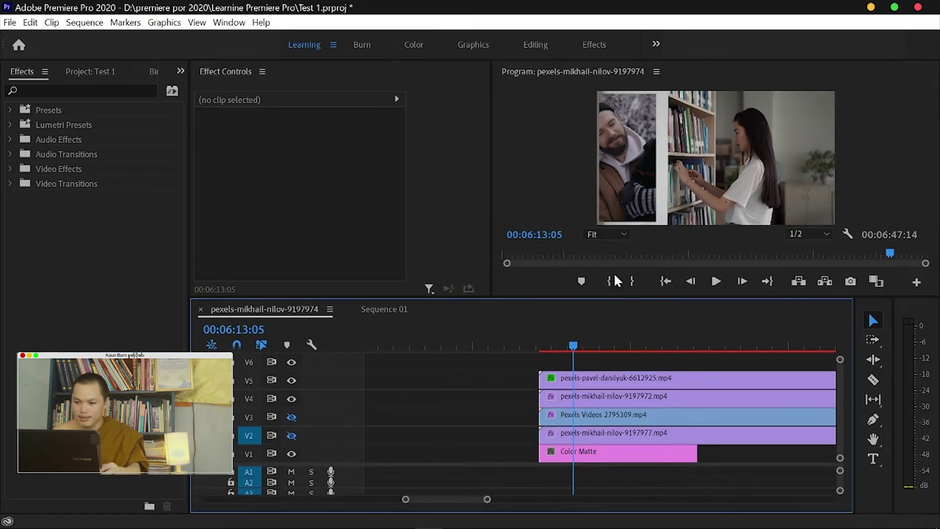
{"action": "left_click", "coordinate": [591, 373]}
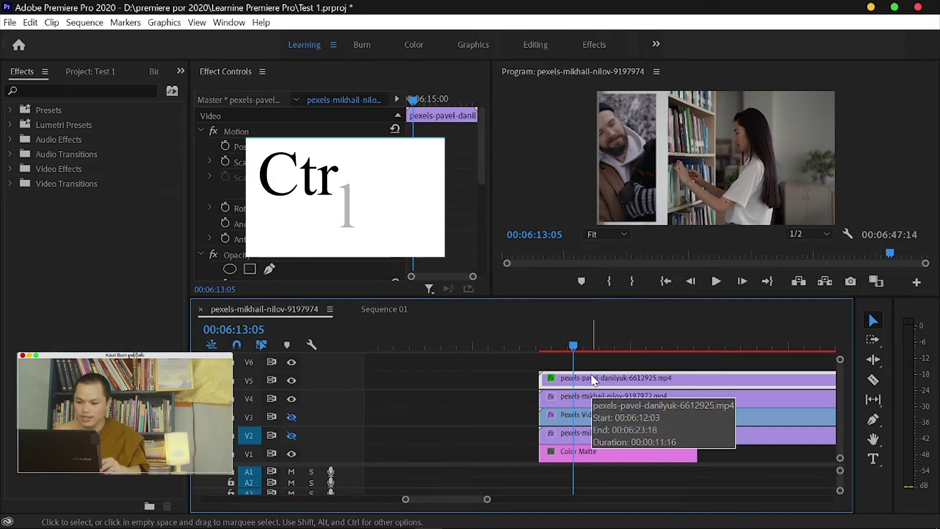
- Paste the pavel-danilyuk clip's Motion, Opacity and Crop attributes onto the mikhail-nilov-9197972 clip on V4
{"action": "key", "text": "ctrl+c"}
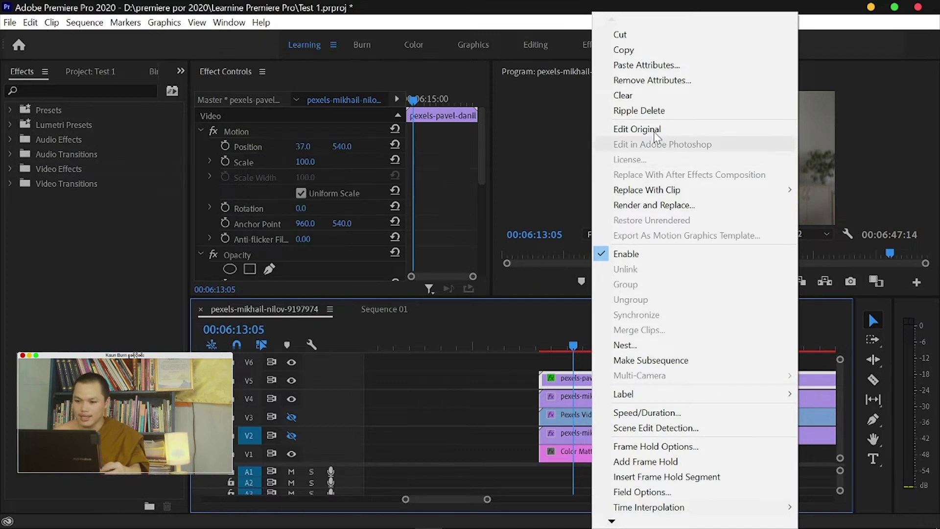
{"action": "left_click", "coordinate": [625, 51]}
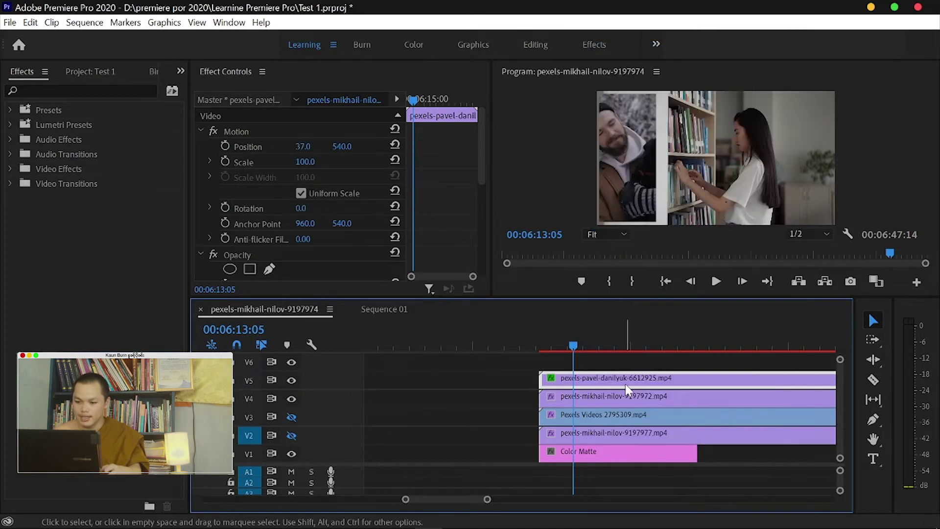
{"action": "left_click", "coordinate": [597, 399]}
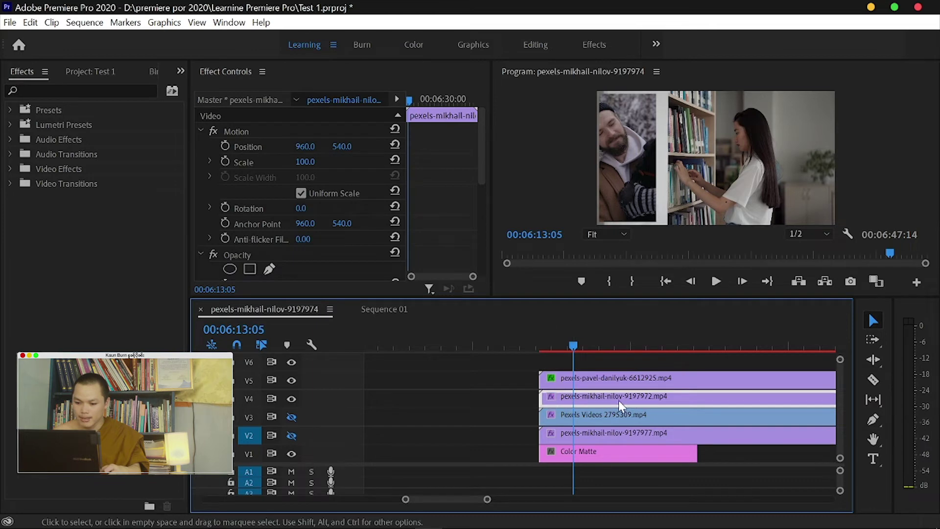
{"action": "right_click", "coordinate": [611, 399]}
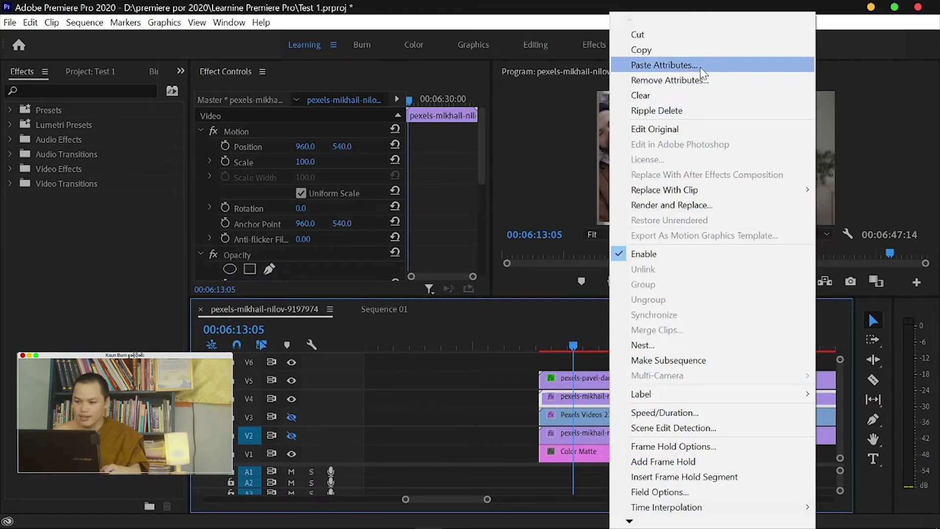
{"action": "left_click", "coordinate": [680, 70]}
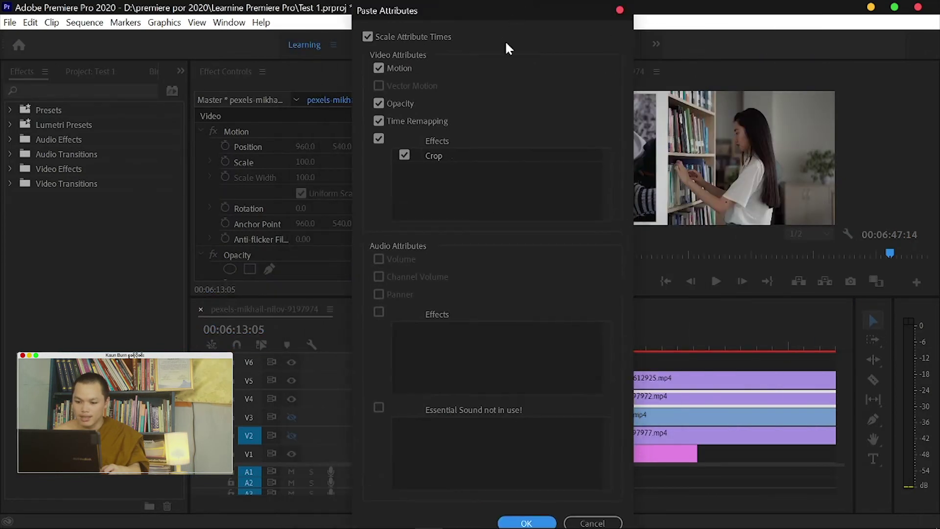
{"action": "left_click", "coordinate": [525, 522]}
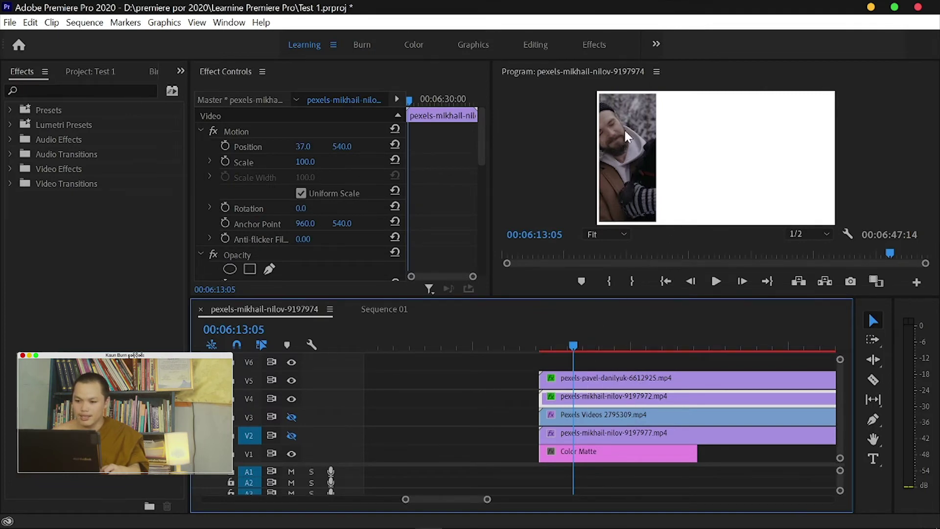
- Adjust the clip's Position X so the second strip sits beside the first
{"action": "mouse_move", "coordinate": [485, 164]}
{"action": "left_mouse_down"}
{"action": "mouse_move", "coordinate": [474, 218]}
{"action": "mouse_move", "coordinate": [474, 172]}
{"action": "left_mouse_up"}
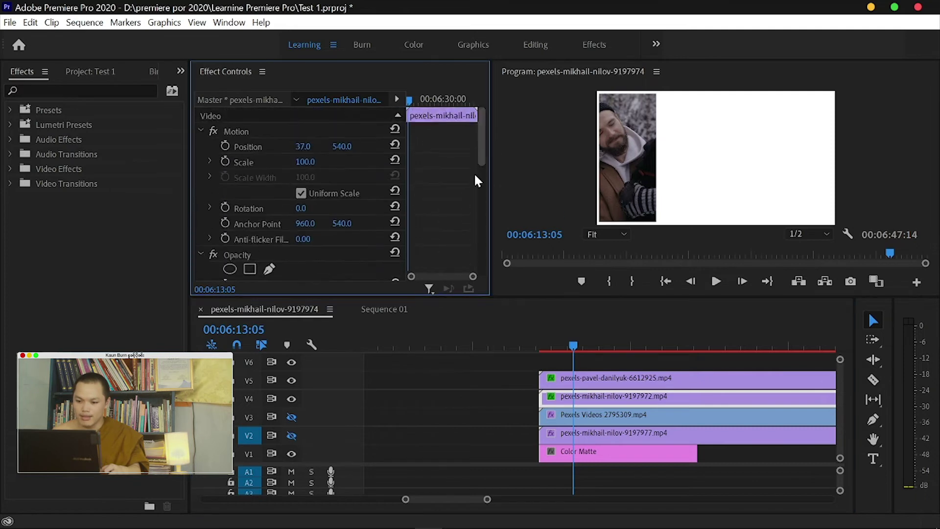
{"action": "left_click", "coordinate": [621, 400]}
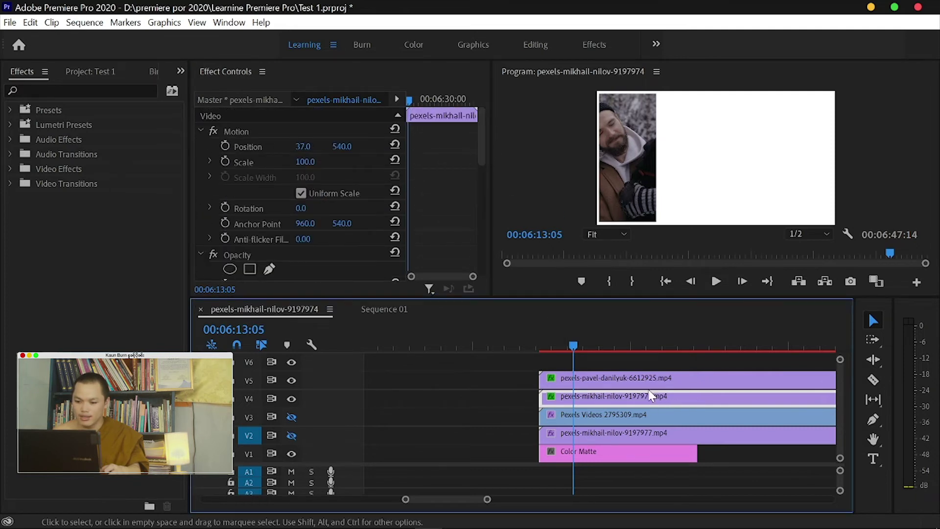
{"action": "left_click", "coordinate": [478, 163]}
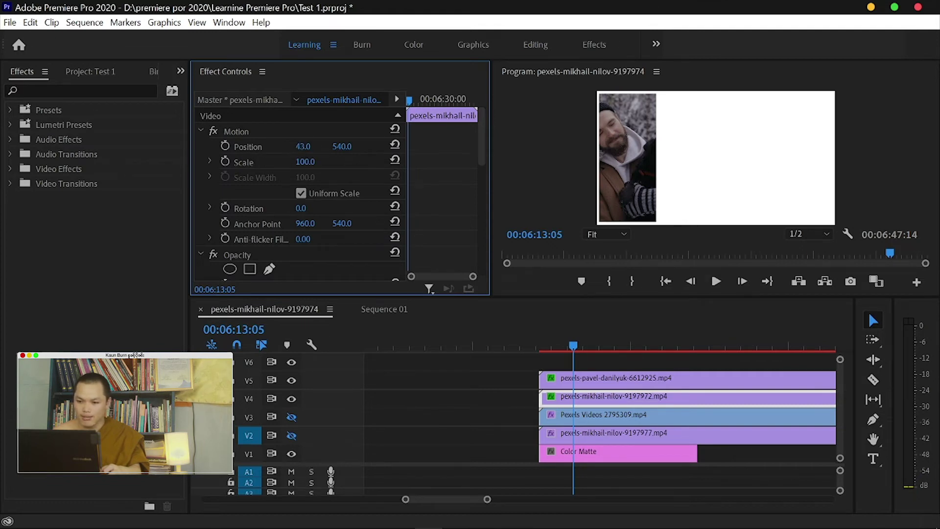
{"action": "left_click_drag", "start_coordinate": [303, 145], "coordinate": [537, 146]}
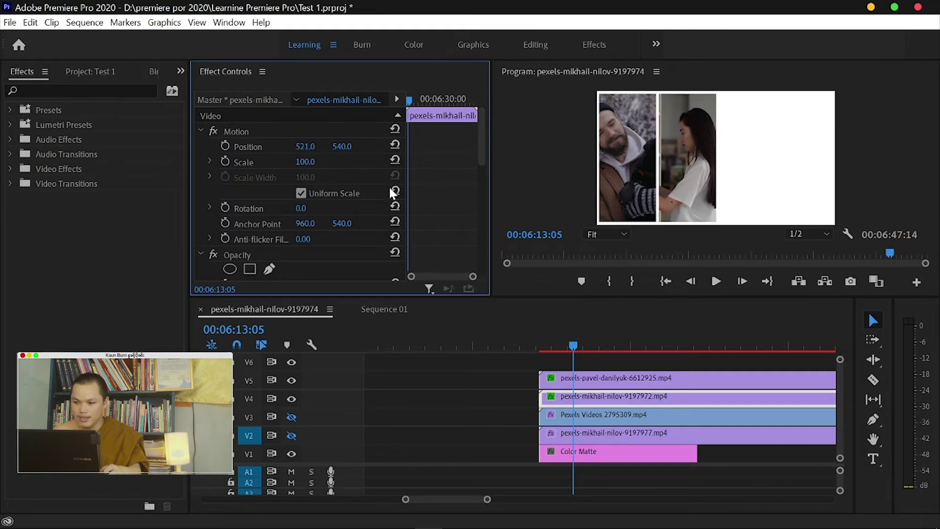
- Paste the copied crop and motion attributes onto the Pexels Videos 2795309 clip on V2
{"action": "left_click", "coordinate": [583, 414]}
{"action": "left_click", "coordinate": [585, 431]}
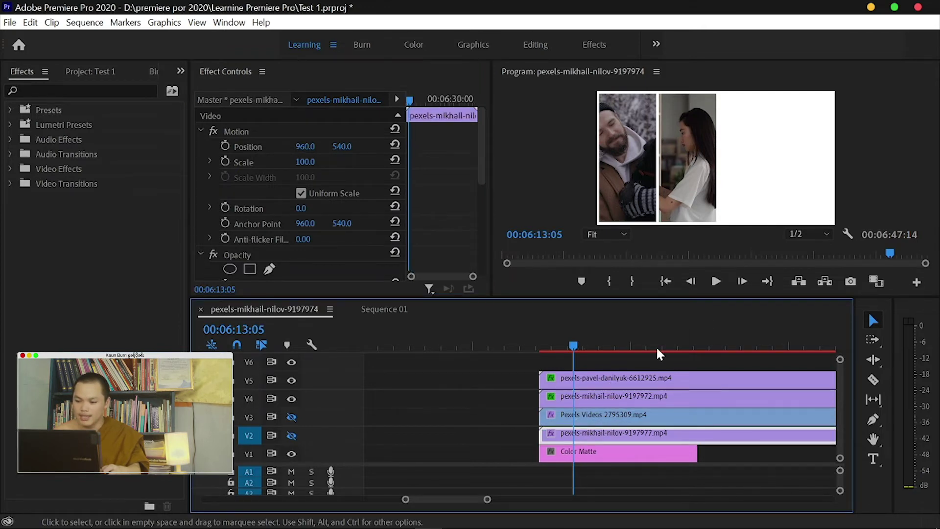
{"action": "left_click", "coordinate": [612, 420]}
{"action": "key", "text": "ctrl+alt+v"}
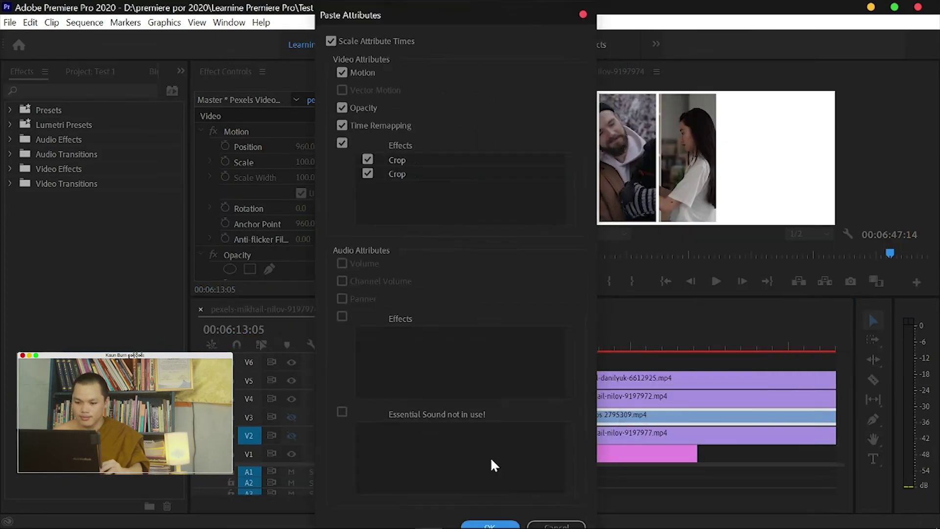
{"action": "left_click", "coordinate": [491, 522]}
{"action": "left_click", "coordinate": [558, 395]}
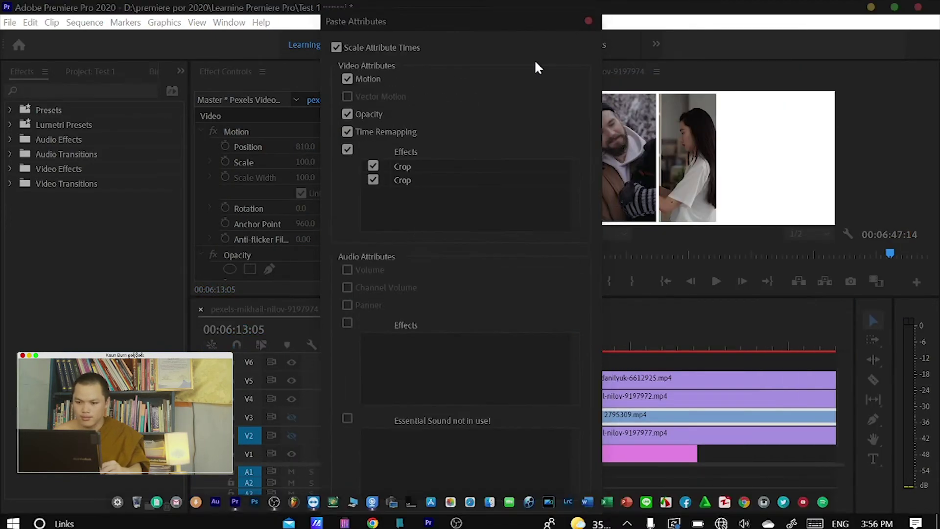
{"action": "right_click", "coordinate": [608, 395]}
{"action": "key", "text": "Escape"}
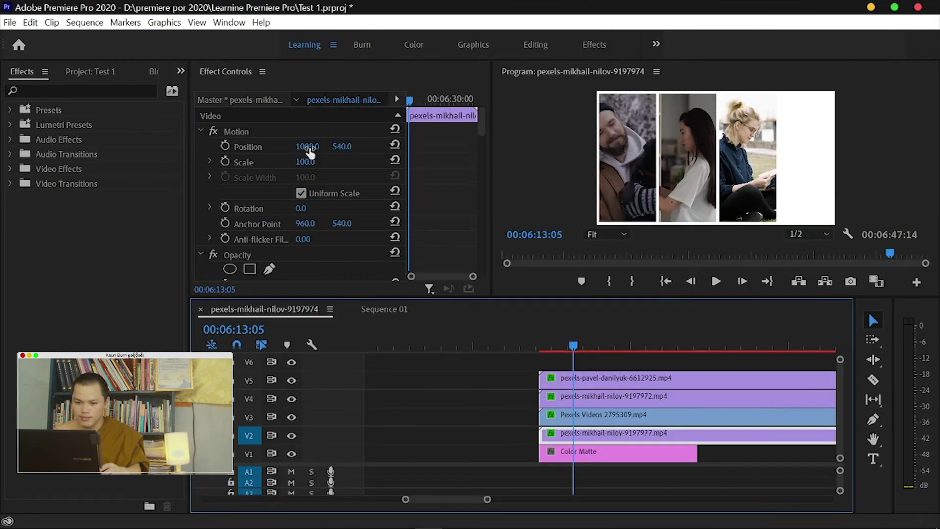
{"action": "left_click", "coordinate": [490, 399]}
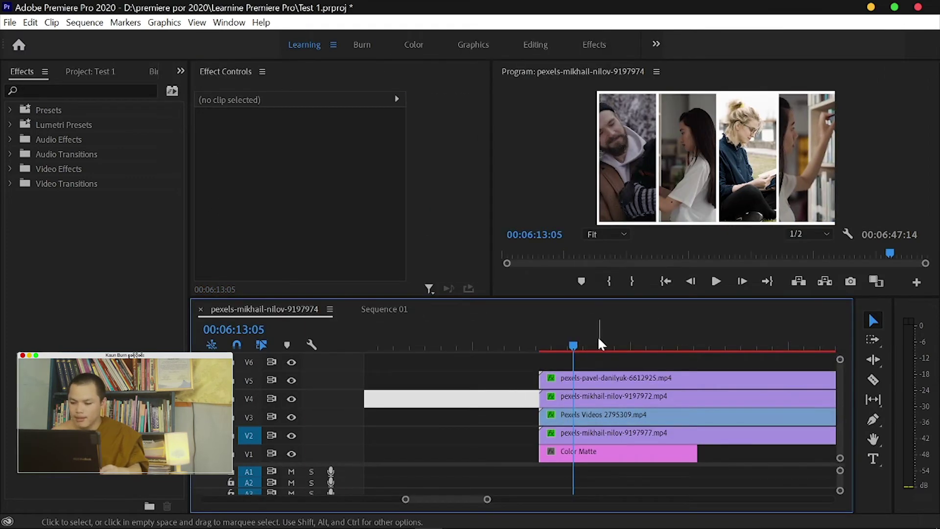
{"action": "left_click_drag", "start_coordinate": [601, 355], "coordinate": [697, 436]}
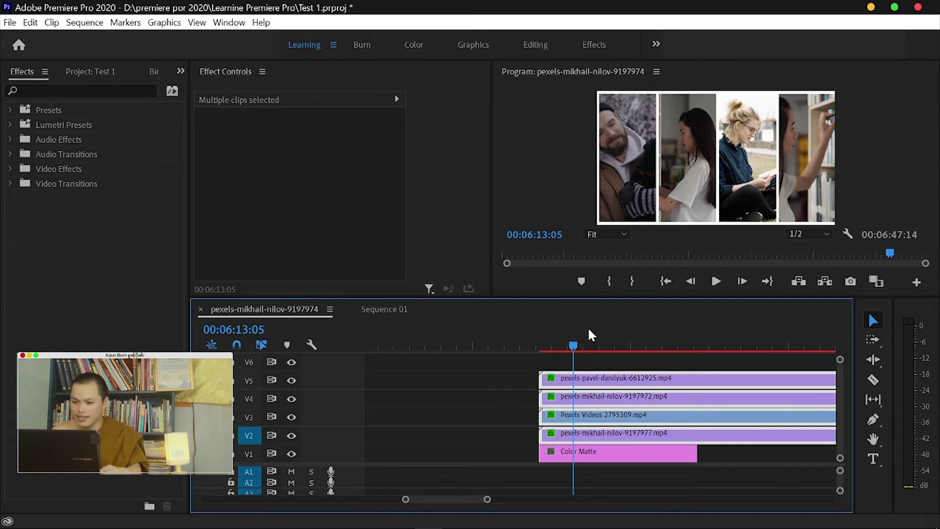
{"action": "left_click_drag", "start_coordinate": [574, 347], "coordinate": [591, 347]}
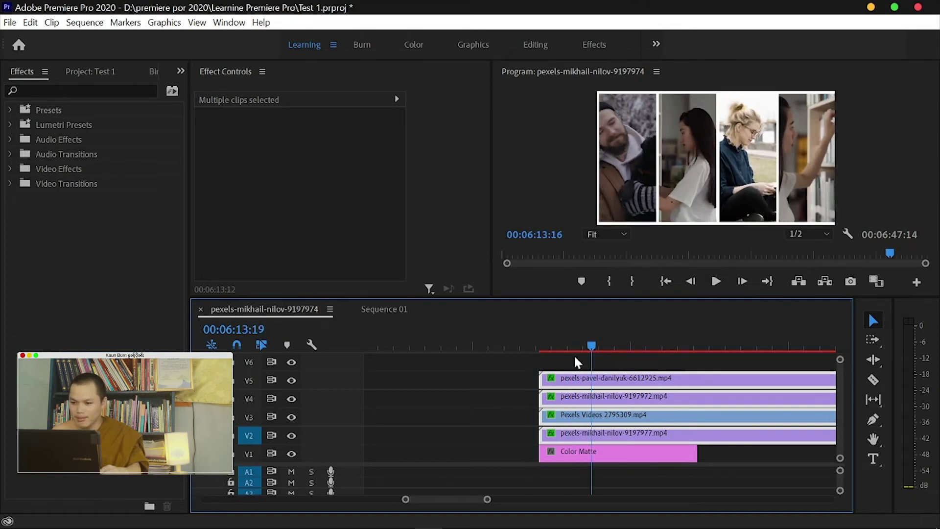
{"action": "left_click", "coordinate": [531, 354]}
{"action": "key", "text": "space"}
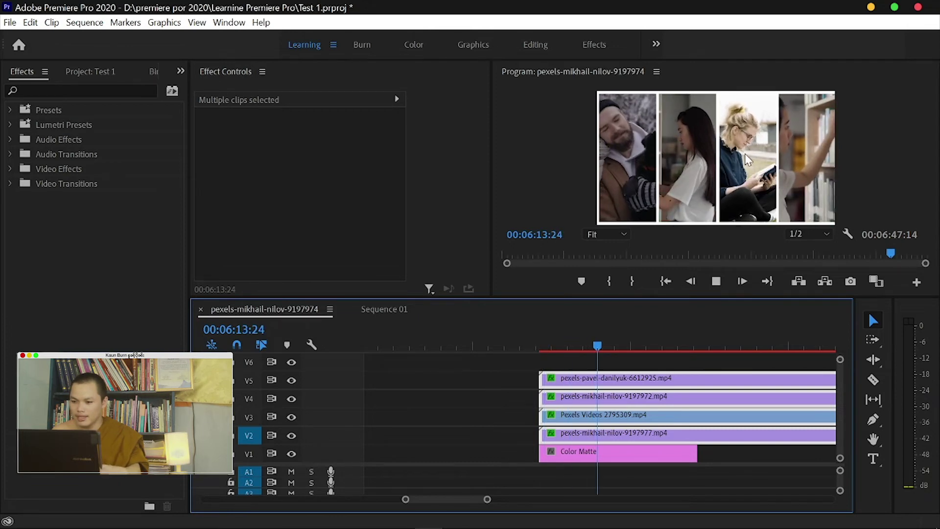
{"action": "key", "text": "space"}
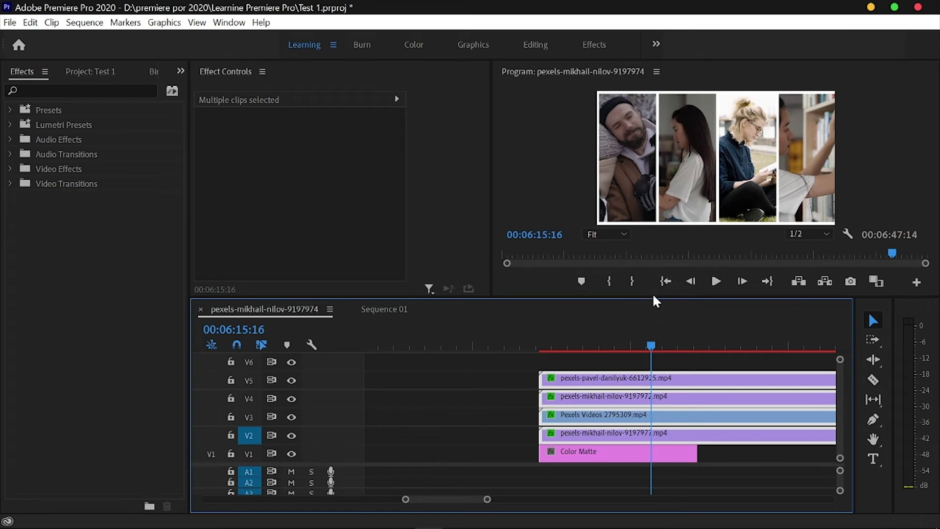
{"action": "left_click_drag", "start_coordinate": [652, 297], "coordinate": [652, 323]}
{"action": "left_click_drag", "start_coordinate": [651, 372], "coordinate": [525, 399]}
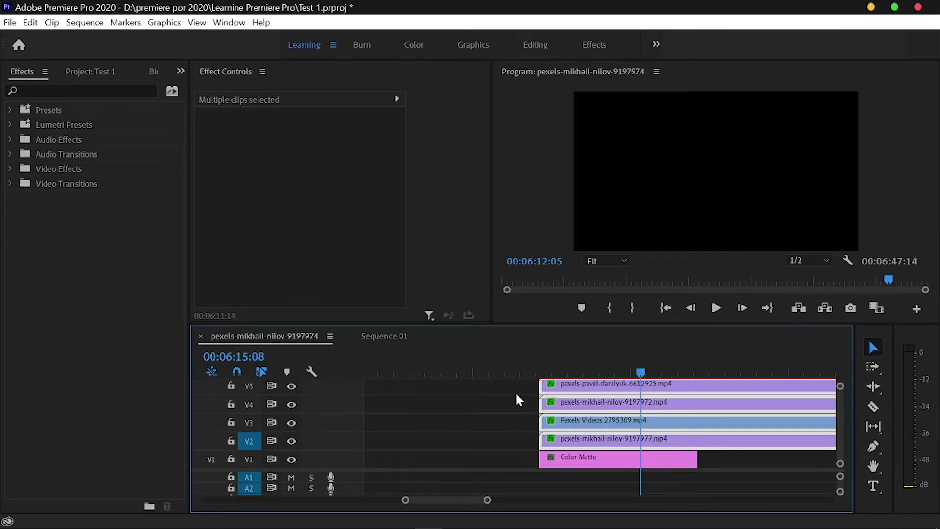
{"action": "key", "text": "space"}
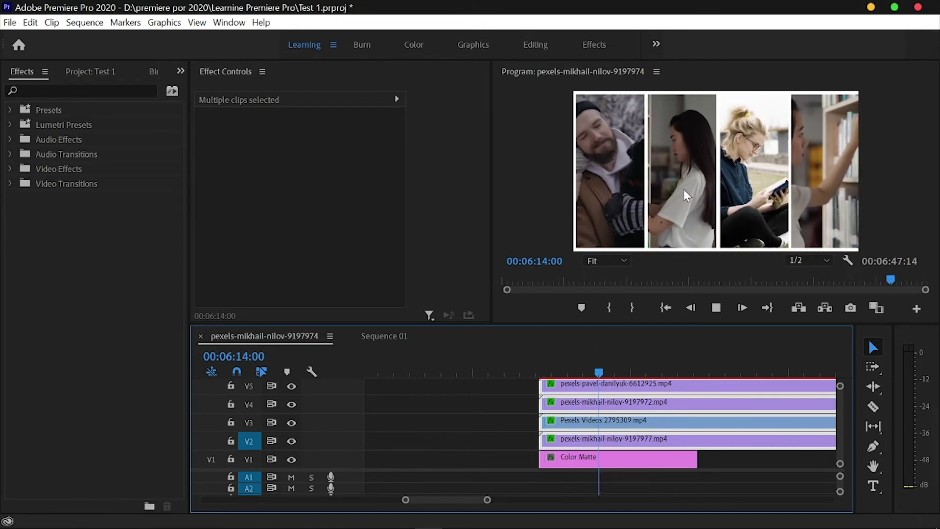
{"action": "left_click", "coordinate": [673, 385]}
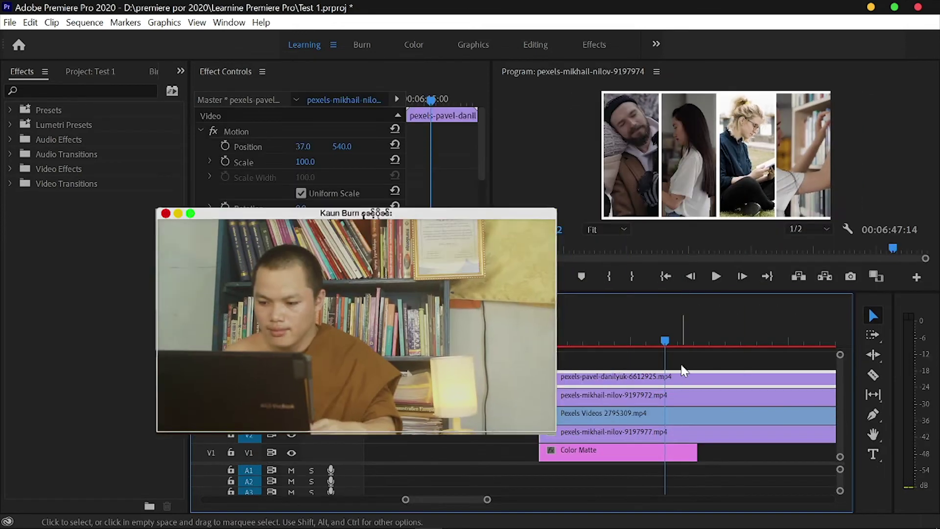
{"action": "left_click_drag", "start_coordinate": [676, 352], "coordinate": [710, 452]}
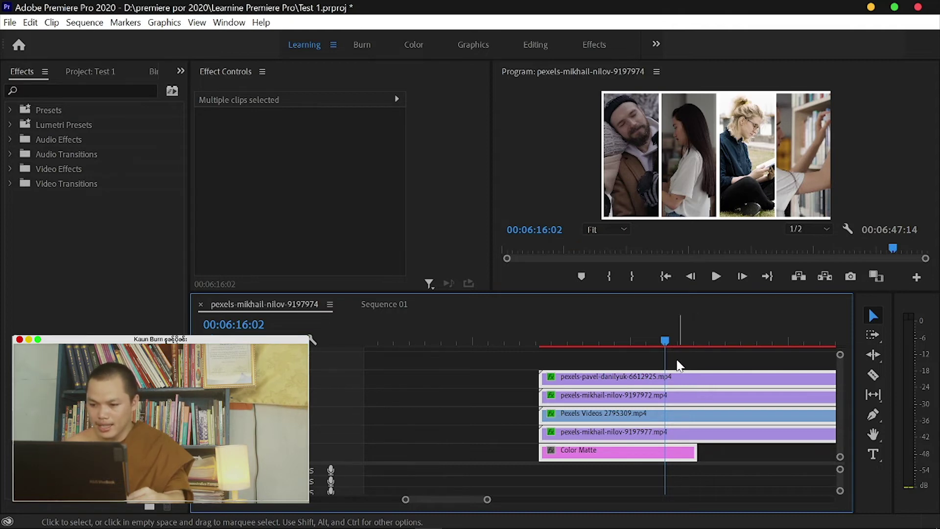
{"action": "left_click_drag", "start_coordinate": [665, 339], "coordinate": [533, 342]}
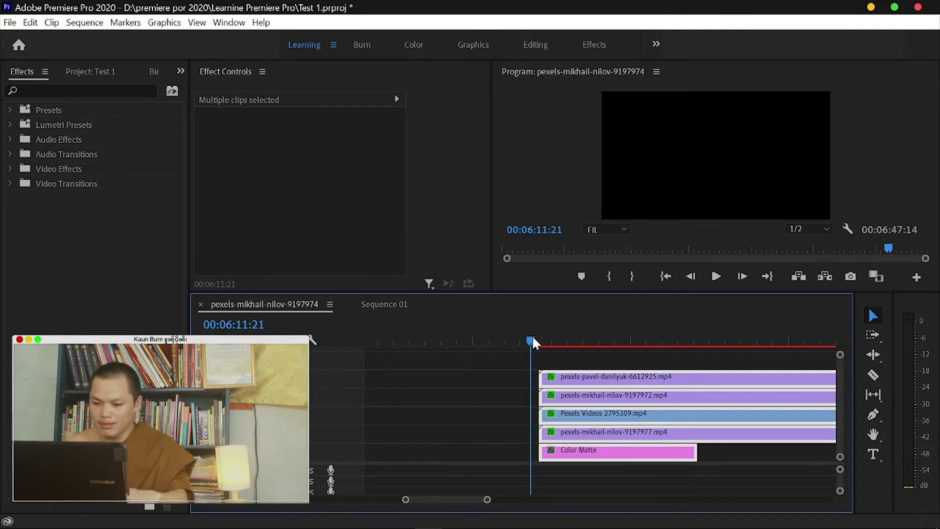
{"action": "key", "text": "space"}
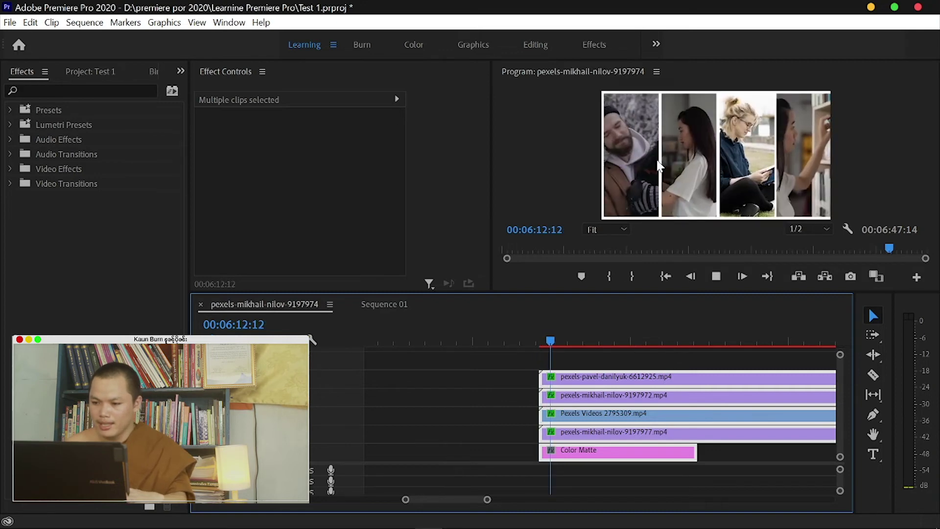
{"action": "key", "text": "space"}
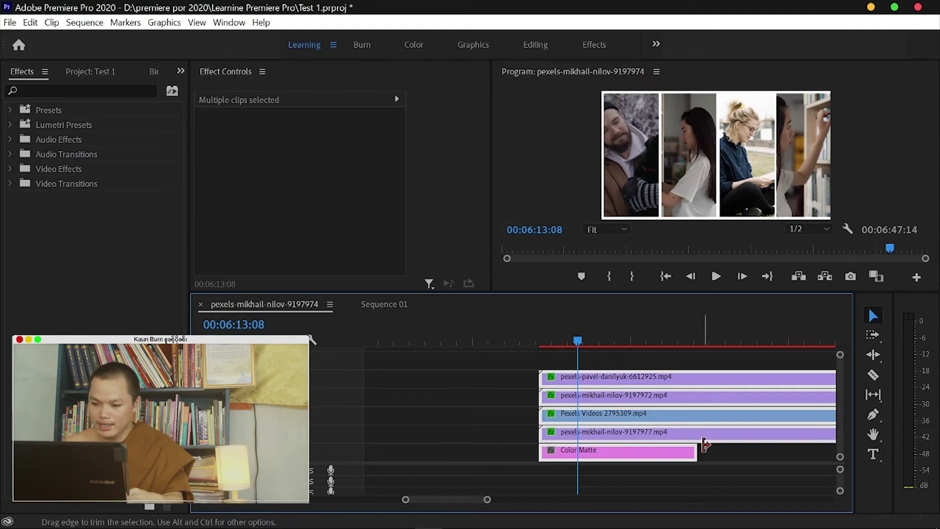
- Shift the pexels-mikhail-nilov-9197972 clip to start a little later
{"action": "left_click", "coordinate": [705, 451]}
{"action": "left_click", "coordinate": [611, 432]}
{"action": "left_click", "coordinate": [618, 382]}
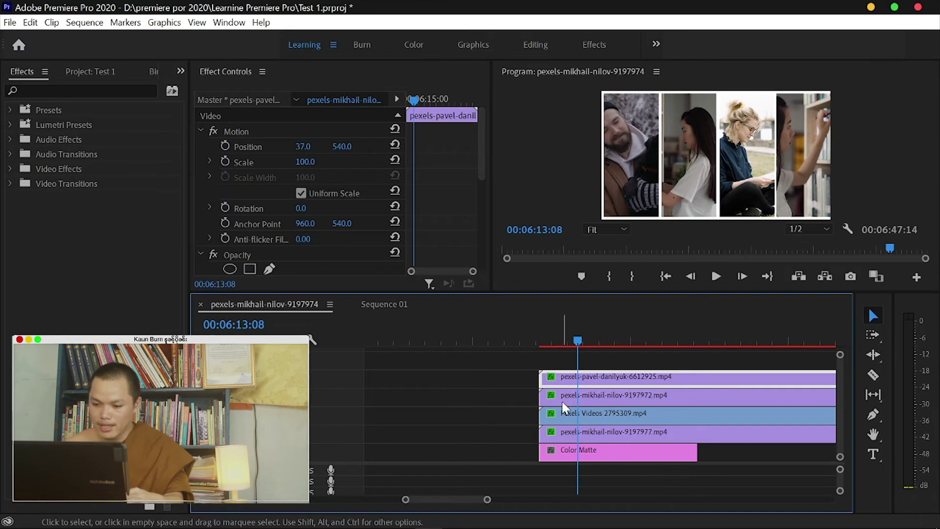
{"action": "mouse_move", "coordinate": [567, 405]}
{"action": "left_mouse_down"}
{"action": "mouse_move", "coordinate": [642, 431]}
{"action": "mouse_move", "coordinate": [595, 416]}
{"action": "left_mouse_up"}
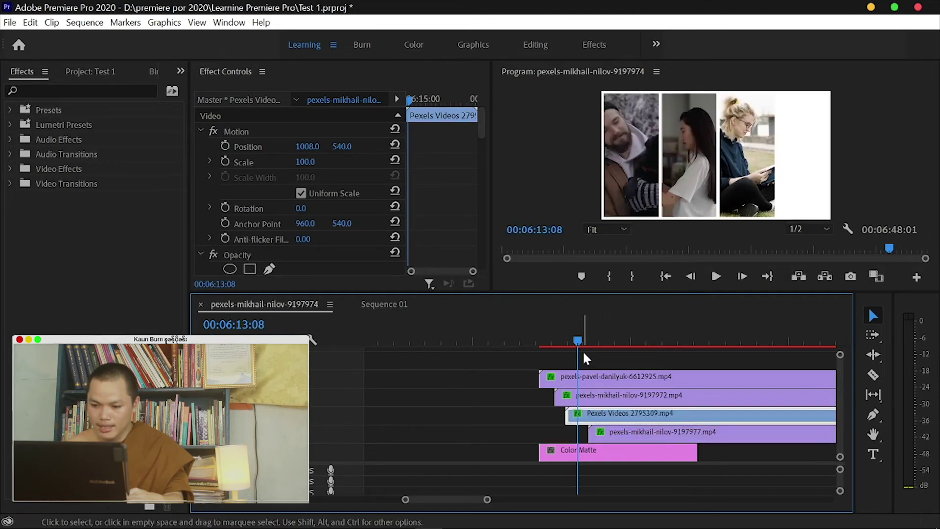
- Delay the Pexels Videos and 9197977 clips further, previewing the staggered starts
{"action": "left_click_drag", "start_coordinate": [578, 341], "coordinate": [531, 341]}
{"action": "key", "text": "space"}
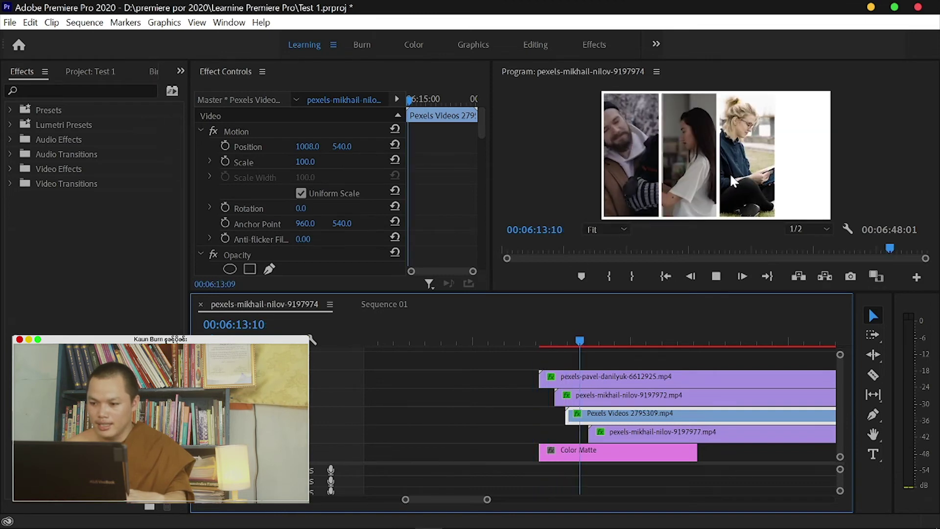
{"action": "key", "text": "space"}
{"action": "mouse_move", "coordinate": [621, 436]}
{"action": "left_mouse_down"}
{"action": "mouse_move", "coordinate": [599, 406]}
{"action": "mouse_move", "coordinate": [639, 413]}
{"action": "mouse_move", "coordinate": [652, 432]}
{"action": "left_mouse_up"}
- Play the staggered reveal from before the clips start
{"action": "left_click_drag", "start_coordinate": [605, 341], "coordinate": [505, 340]}
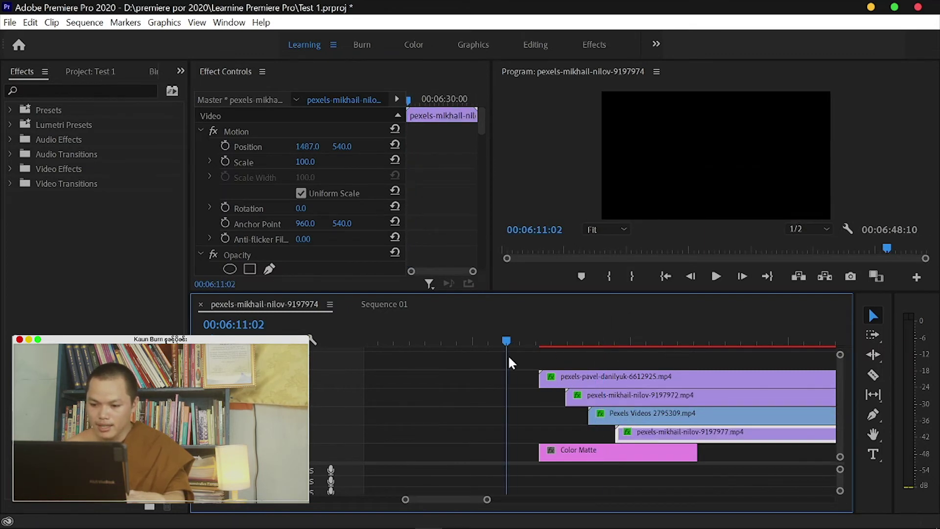
{"action": "key", "text": "space"}
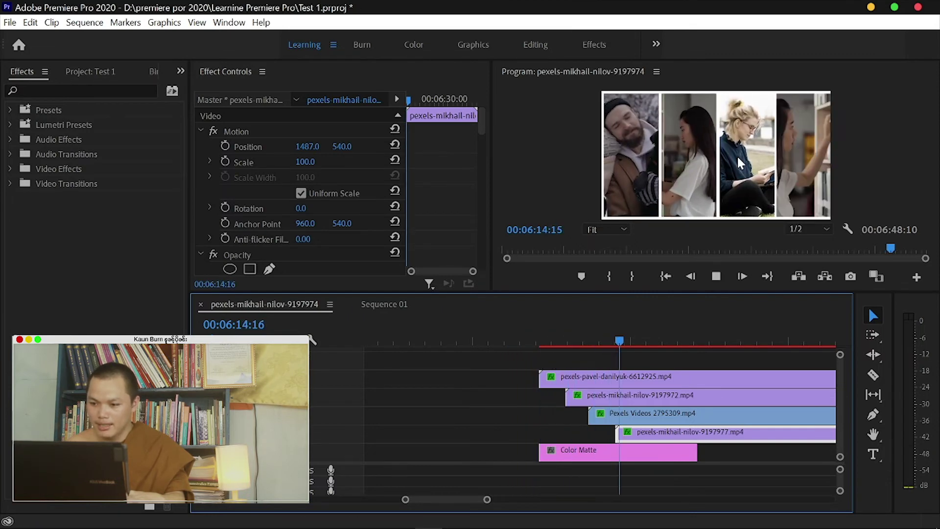
{"action": "key", "text": "space"}
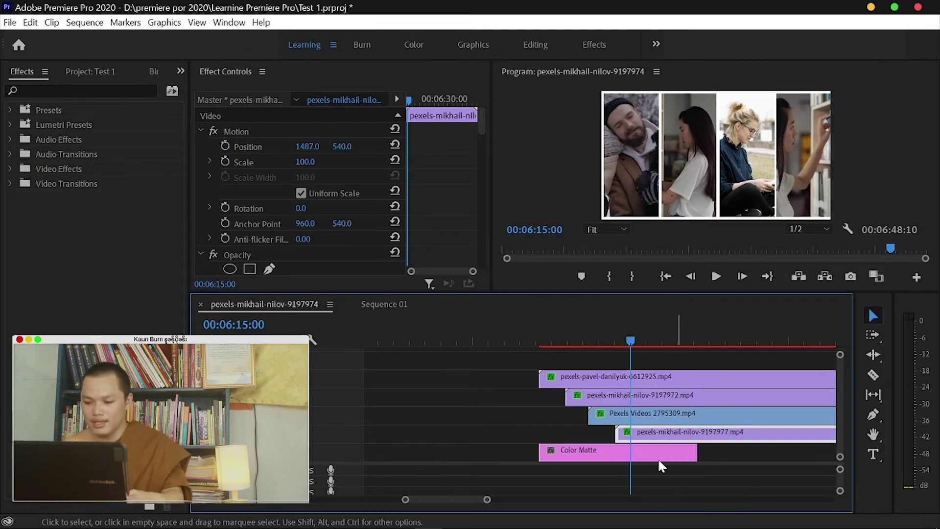
- Lengthen the white Color Matte to run beneath the full length of the strip clips
{"action": "left_click_drag", "start_coordinate": [485, 500], "coordinate": [519, 500]}
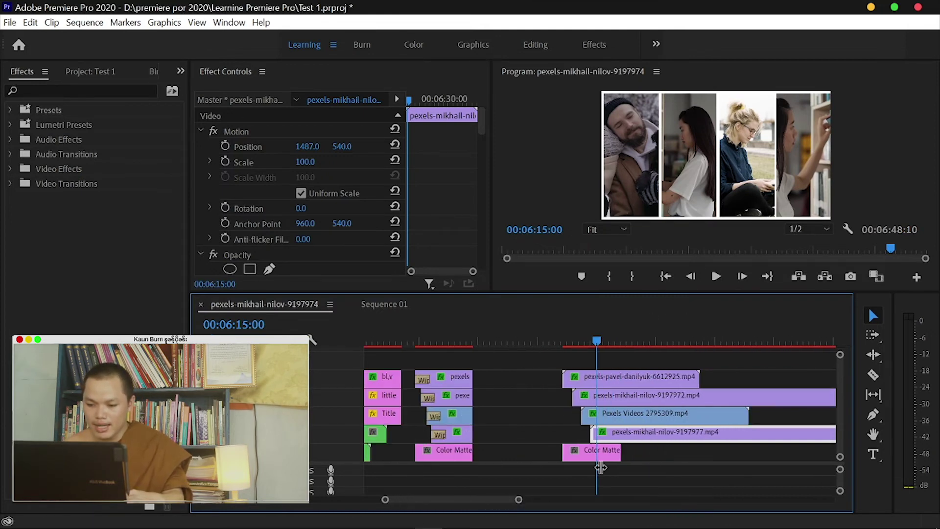
{"action": "left_click_drag", "start_coordinate": [616, 452], "coordinate": [748, 452]}
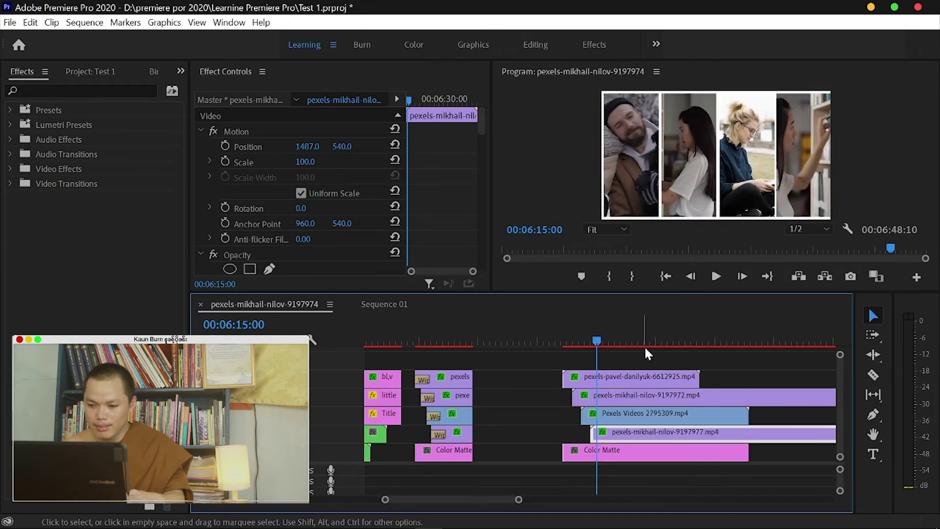
{"action": "left_click", "coordinate": [580, 343]}
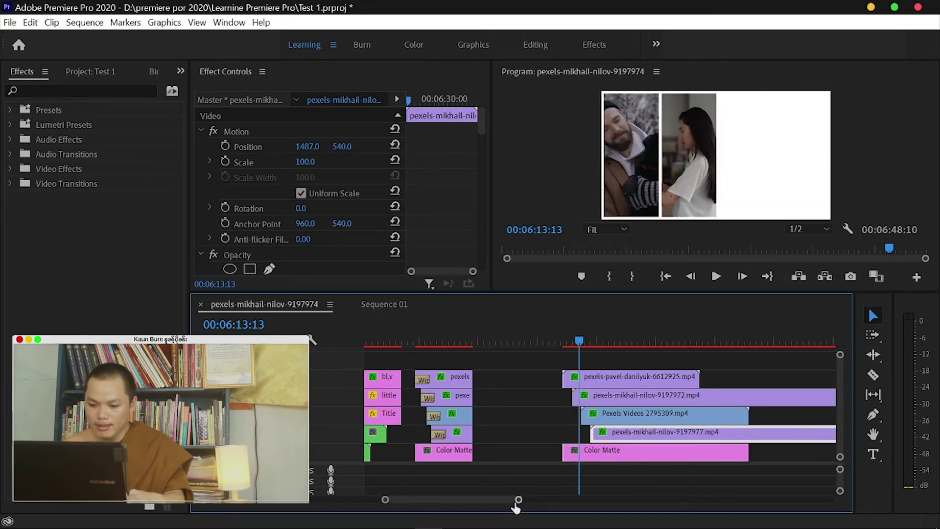
{"action": "left_click_drag", "start_coordinate": [519, 499], "coordinate": [491, 499]}
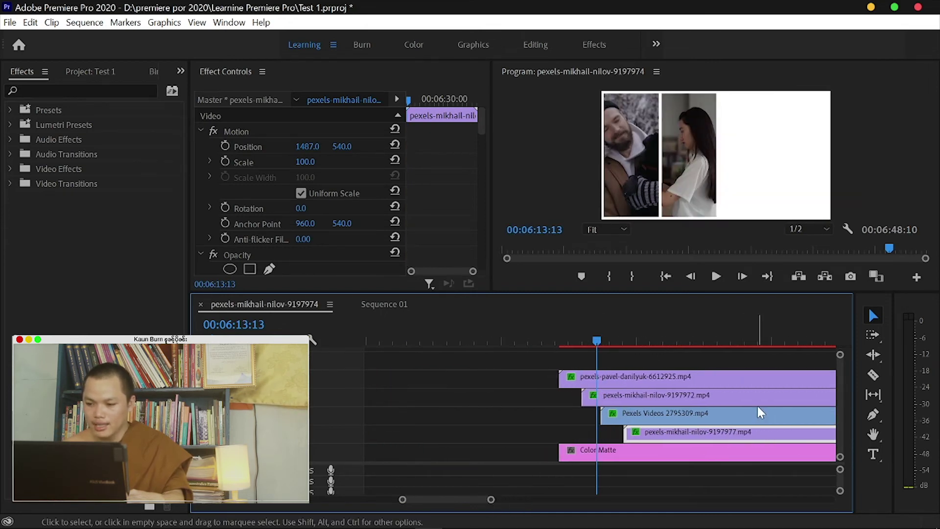
{"action": "left_click", "coordinate": [655, 380]}
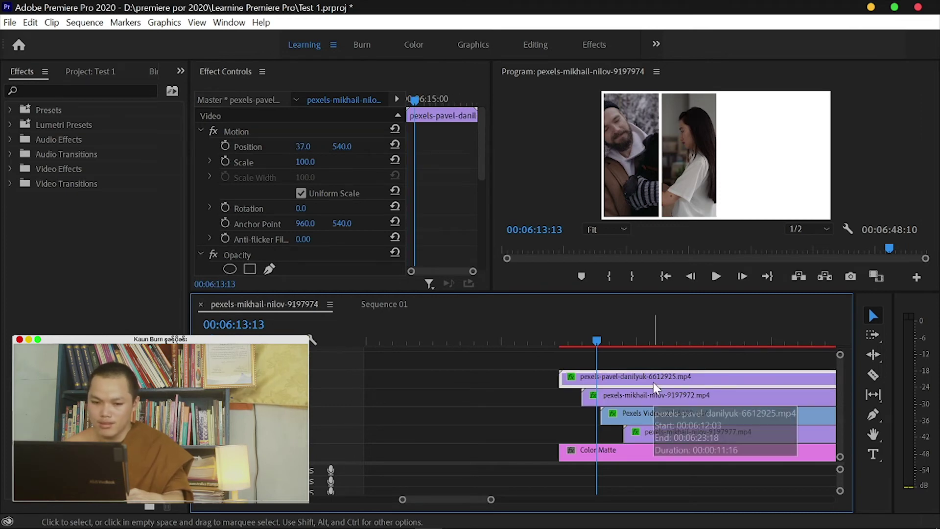
{"action": "left_click_drag", "start_coordinate": [643, 359], "coordinate": [679, 419]}
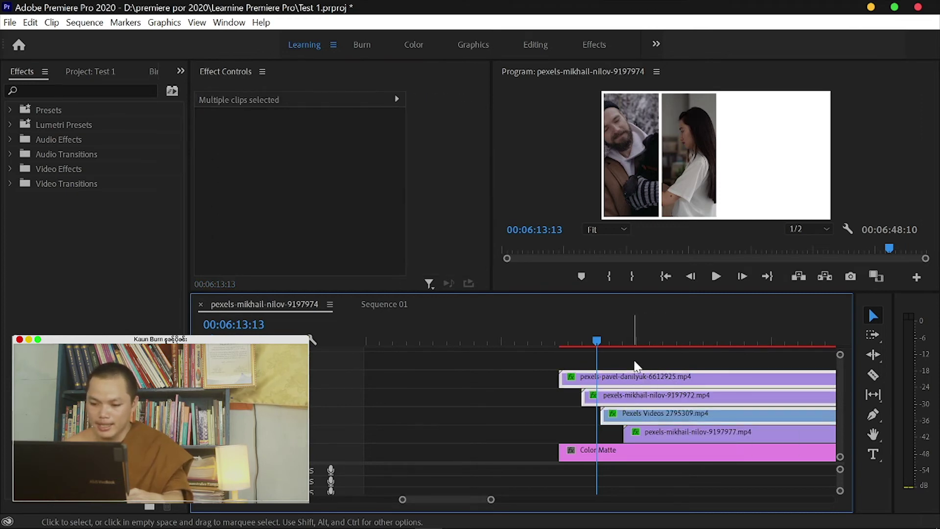
{"action": "left_click", "coordinate": [465, 392]}
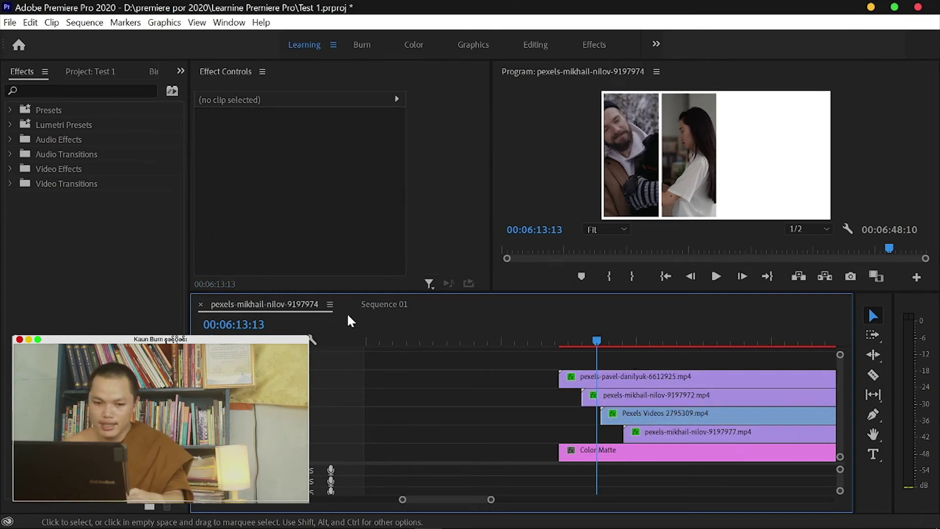
- Apply the Inset transition from Video Transitions > Wipe to the start of the V5 clip
{"action": "left_click", "coordinate": [20, 78]}
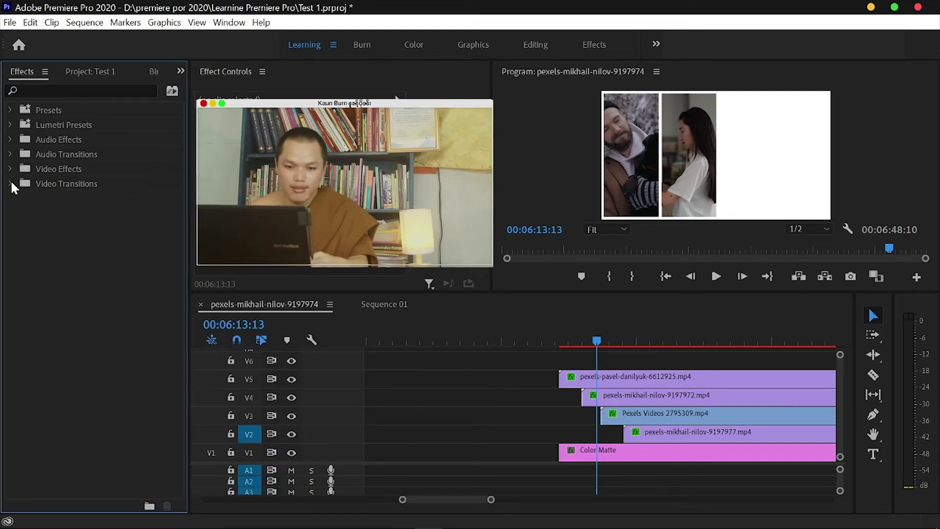
{"action": "left_click", "coordinate": [11, 185]}
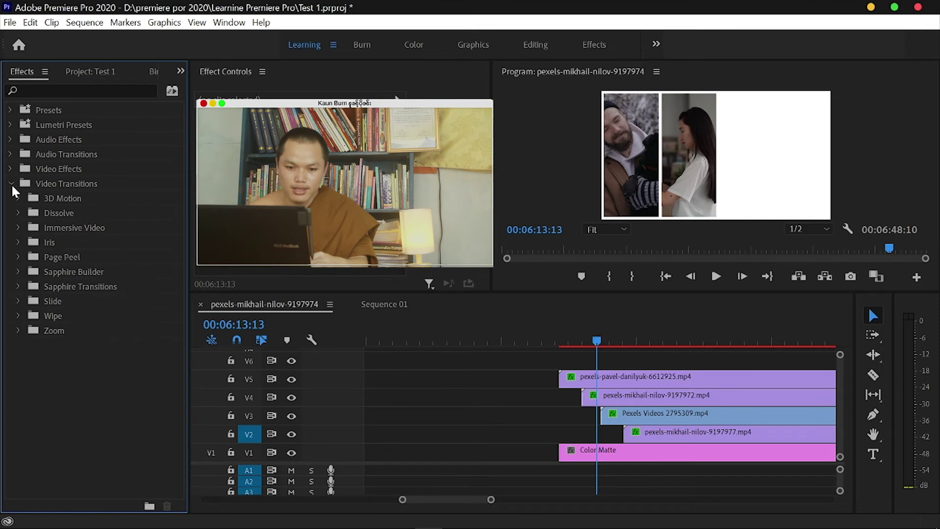
{"action": "left_click", "coordinate": [18, 316]}
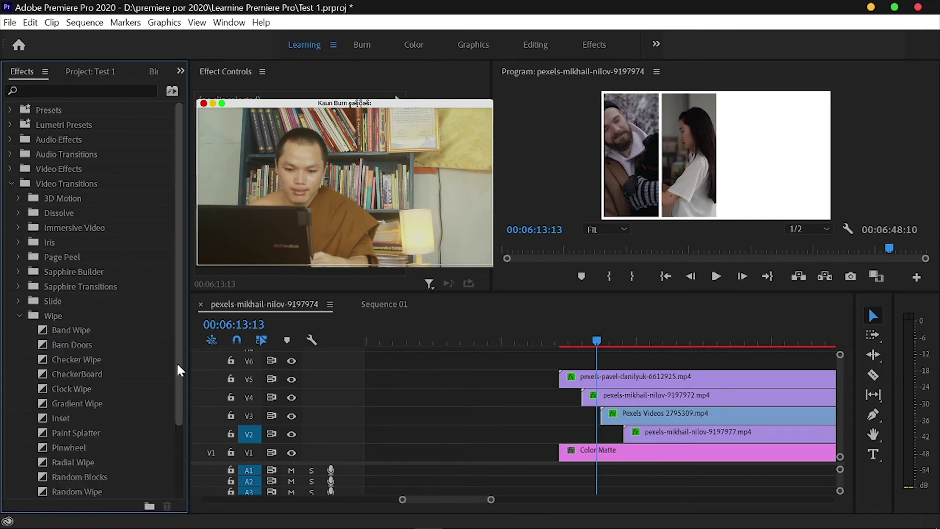
{"action": "left_click_drag", "start_coordinate": [178, 367], "coordinate": [172, 478]}
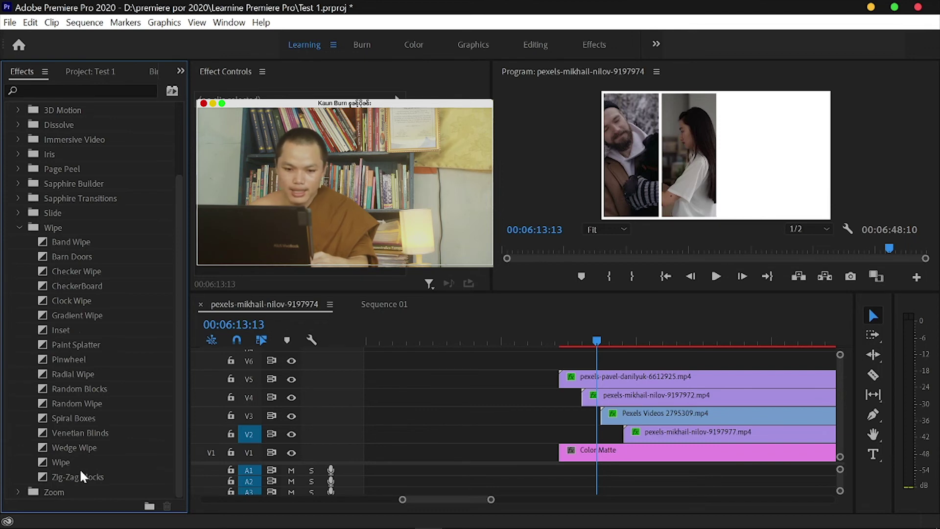
{"action": "left_click", "coordinate": [64, 462]}
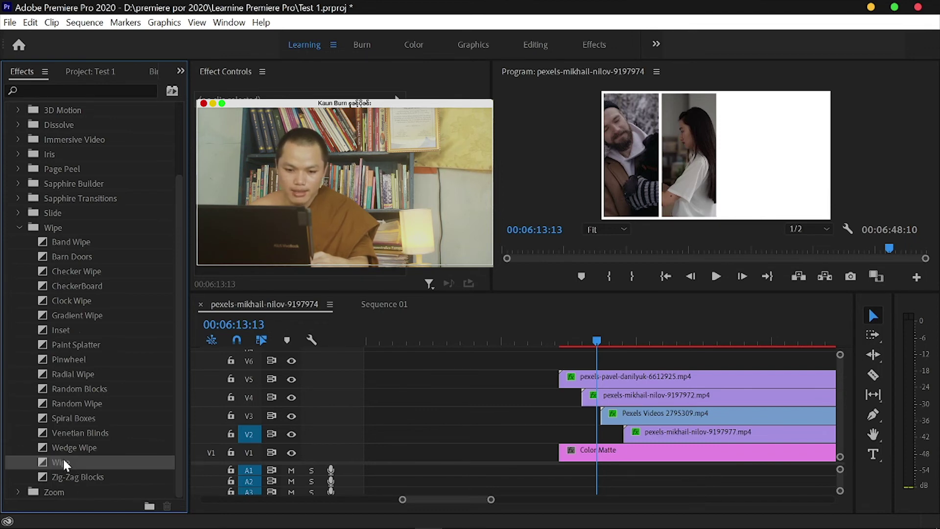
{"action": "left_click", "coordinate": [67, 332]}
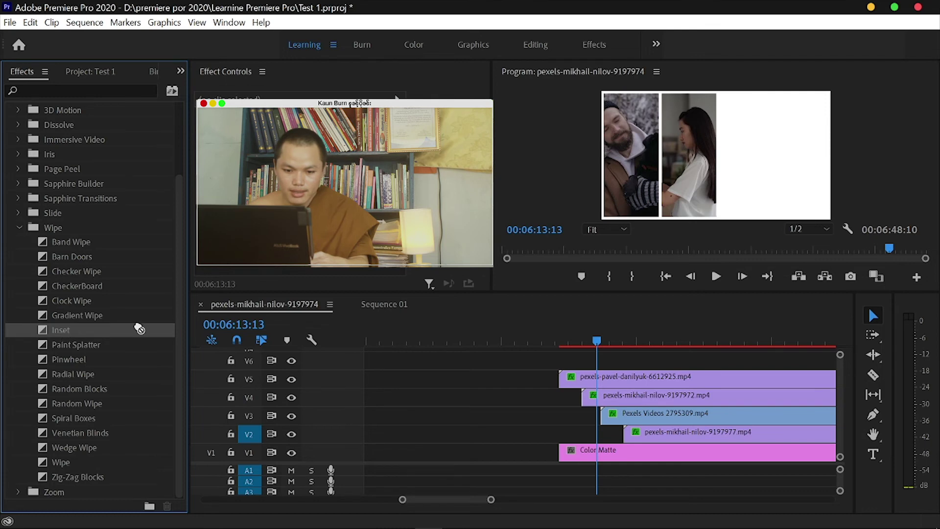
{"action": "mouse_move", "coordinate": [140, 329]}
{"action": "left_mouse_down"}
{"action": "mouse_move", "coordinate": [599, 407]}
{"action": "mouse_move", "coordinate": [573, 381]}
{"action": "left_mouse_up"}
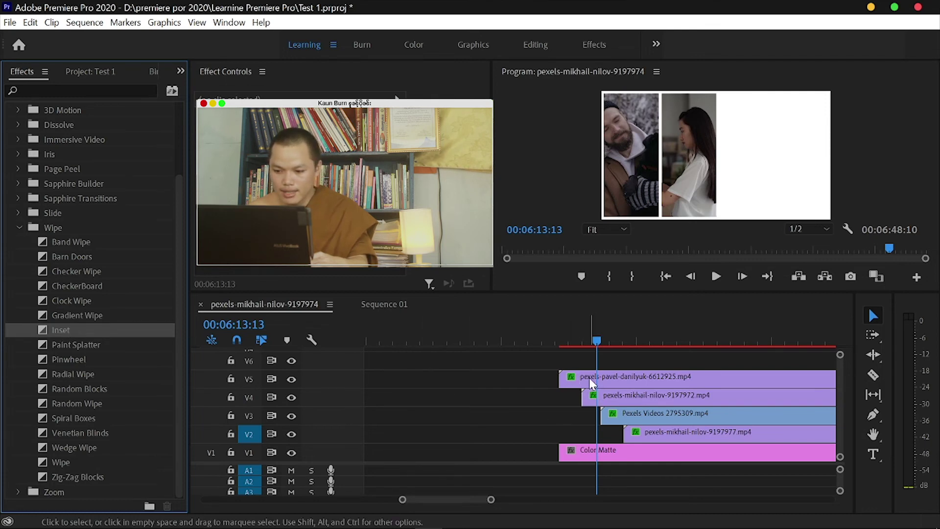
{"action": "left_click_drag", "start_coordinate": [52, 329], "coordinate": [563, 377]}
- Play back the Inset reveal from where the strips begin
{"action": "key", "text": "Up"}
{"action": "key", "text": "space"}
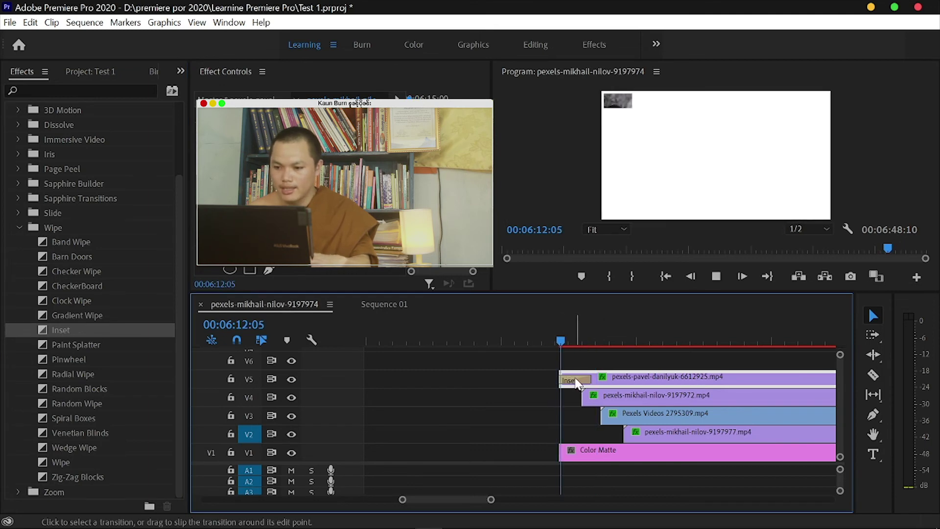
{"action": "key", "text": "space"}
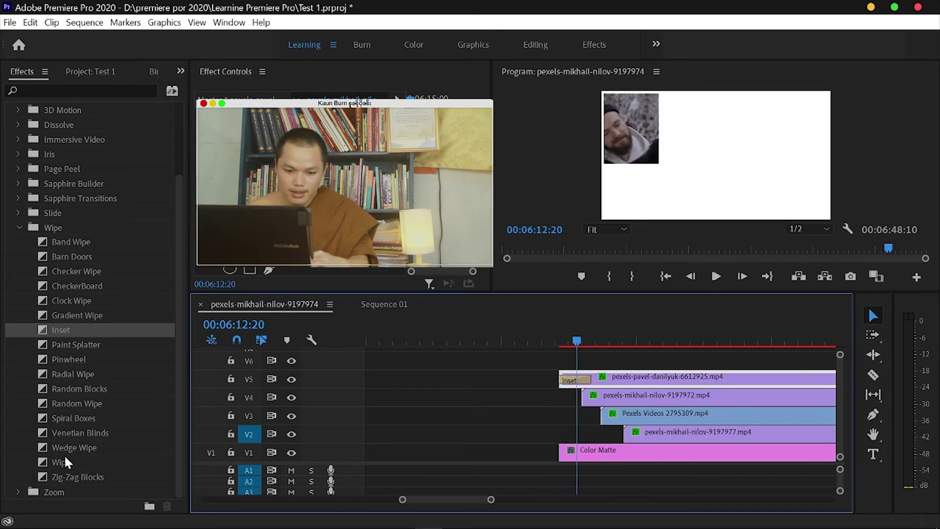
{"action": "left_click", "coordinate": [66, 463]}
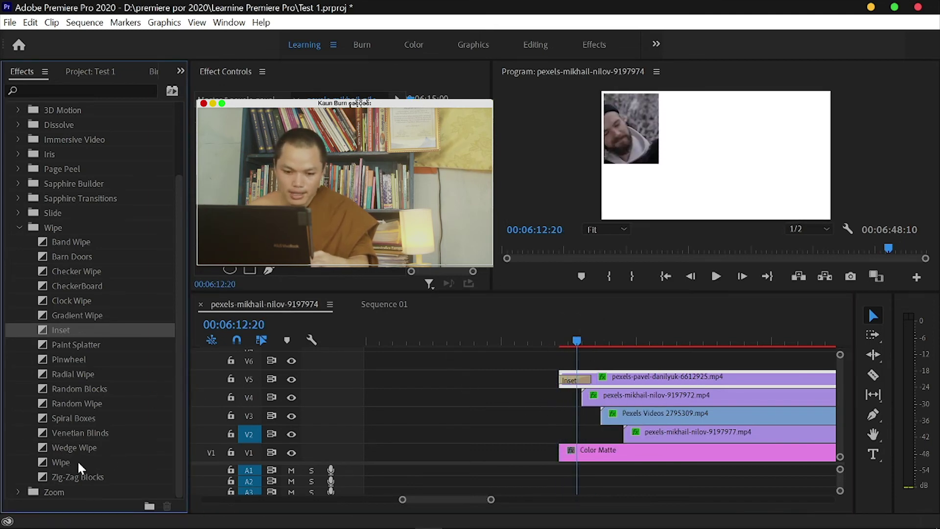
{"action": "left_click", "coordinate": [77, 462]}
- Drop Wipe onto the V5 clip replacing Inset, then onto the V4, V3 and V2 clip starts
{"action": "left_click_drag", "start_coordinate": [69, 469], "coordinate": [570, 382]}
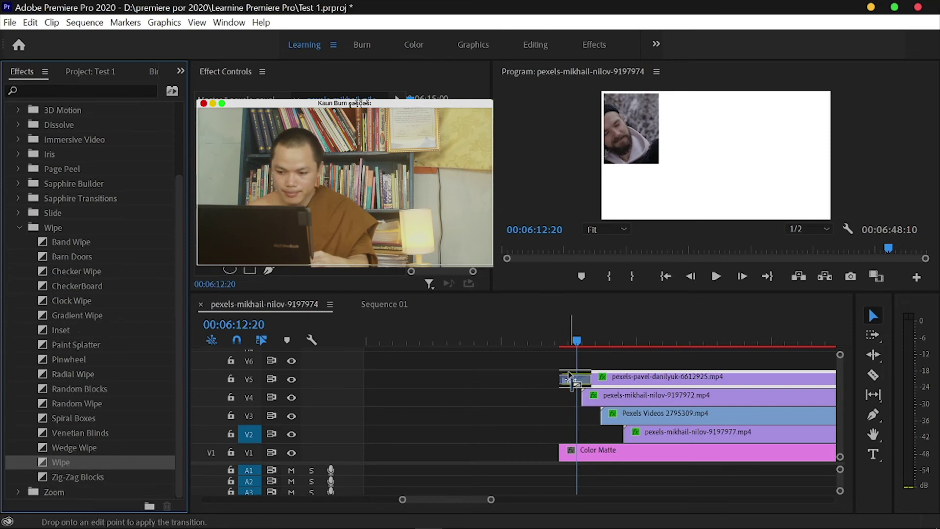
{"action": "mouse_move", "coordinate": [591, 338]}
{"action": "left_mouse_down"}
{"action": "mouse_move", "coordinate": [554, 339]}
{"action": "mouse_move", "coordinate": [579, 339]}
{"action": "left_mouse_up"}
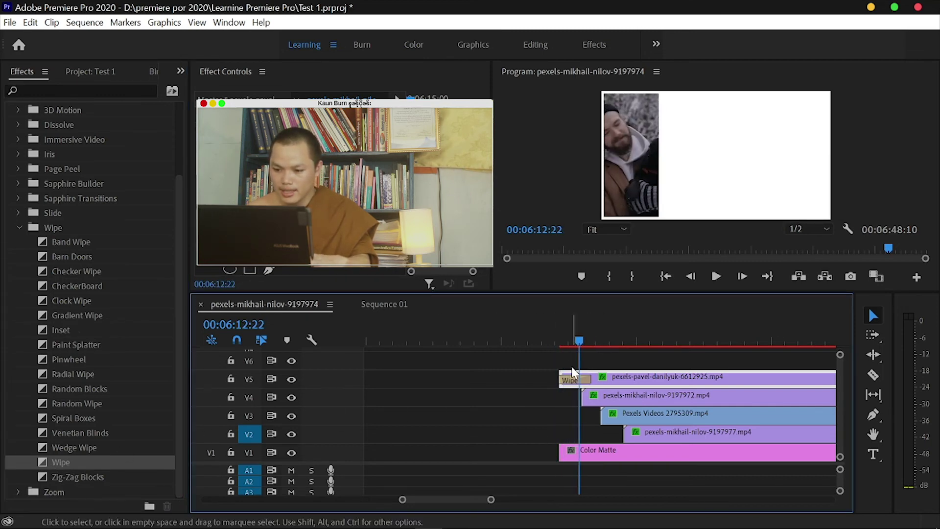
{"action": "left_click", "coordinate": [60, 463]}
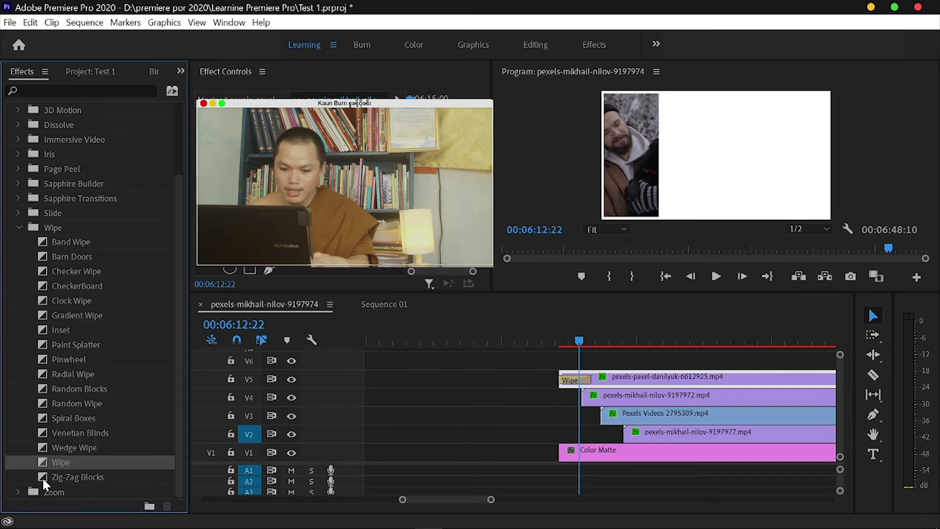
{"action": "left_click_drag", "start_coordinate": [72, 463], "coordinate": [329, 459]}
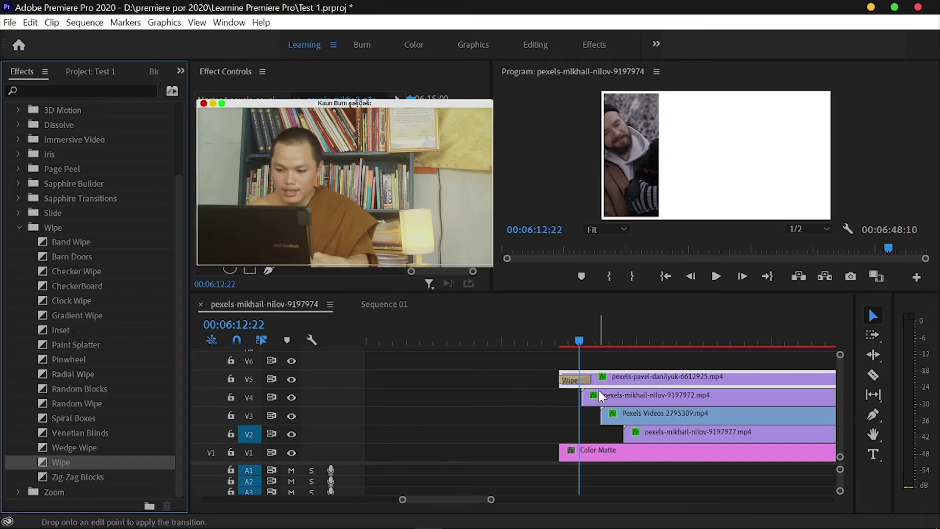
{"action": "left_click_drag", "start_coordinate": [601, 396], "coordinate": [601, 396]}
{"action": "mouse_move", "coordinate": [95, 469]}
{"action": "left_mouse_down"}
{"action": "mouse_move", "coordinate": [595, 397]}
{"action": "mouse_move", "coordinate": [636, 434]}
{"action": "left_mouse_up"}
{"action": "left_click", "coordinate": [552, 344]}
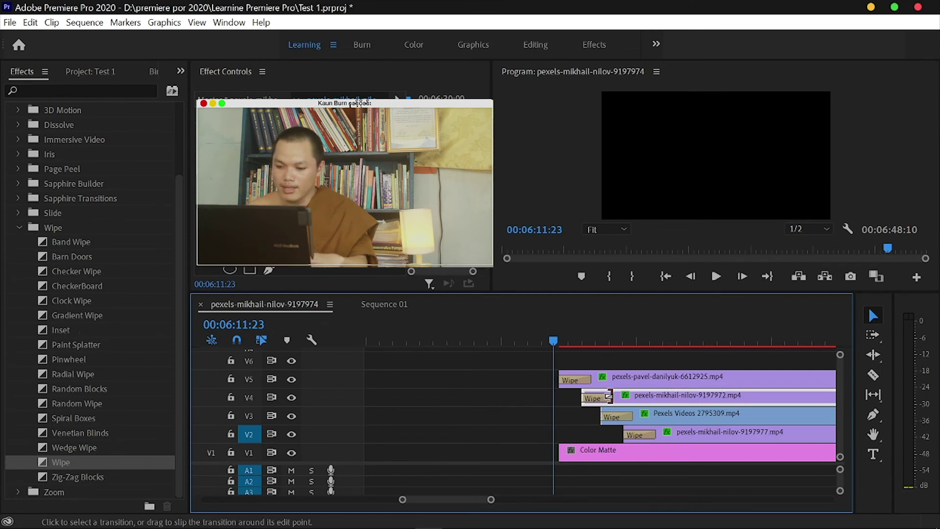
{"action": "key", "text": "space"}
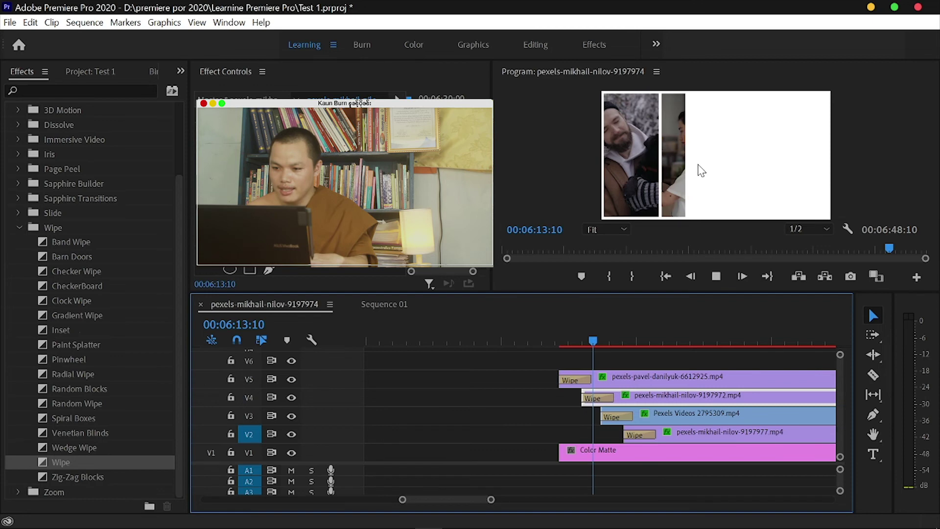
{"action": "key", "text": "space"}
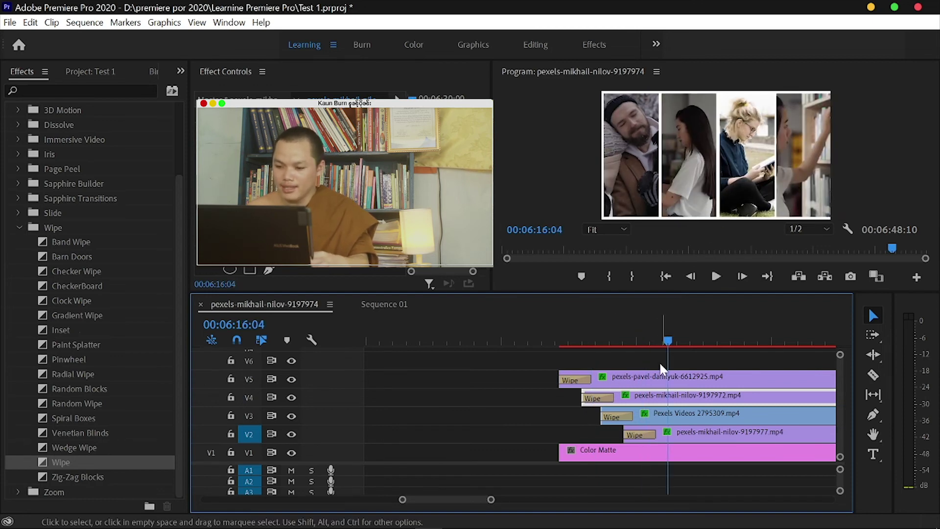
{"action": "left_click_drag", "start_coordinate": [490, 504], "coordinate": [513, 499]}
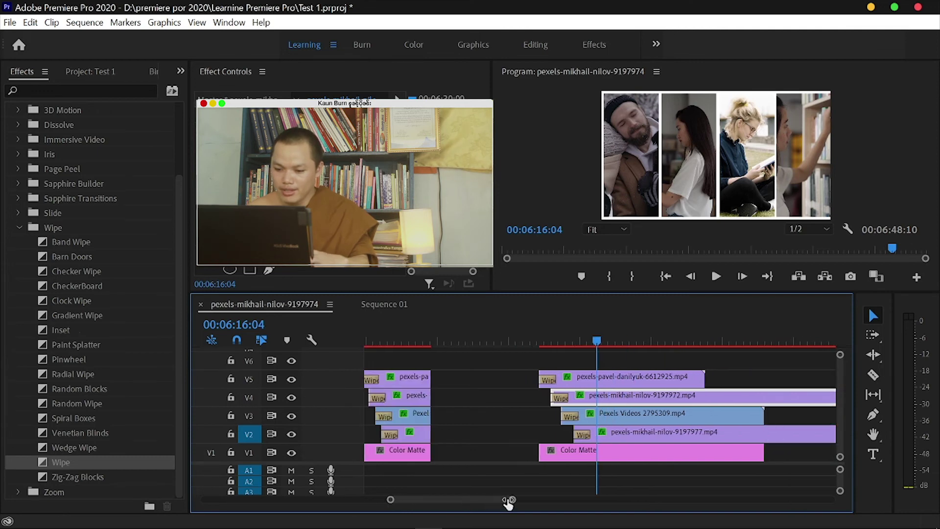
{"action": "left_click", "coordinate": [600, 342]}
{"action": "left_click_drag", "start_coordinate": [563, 355], "coordinate": [543, 371]}
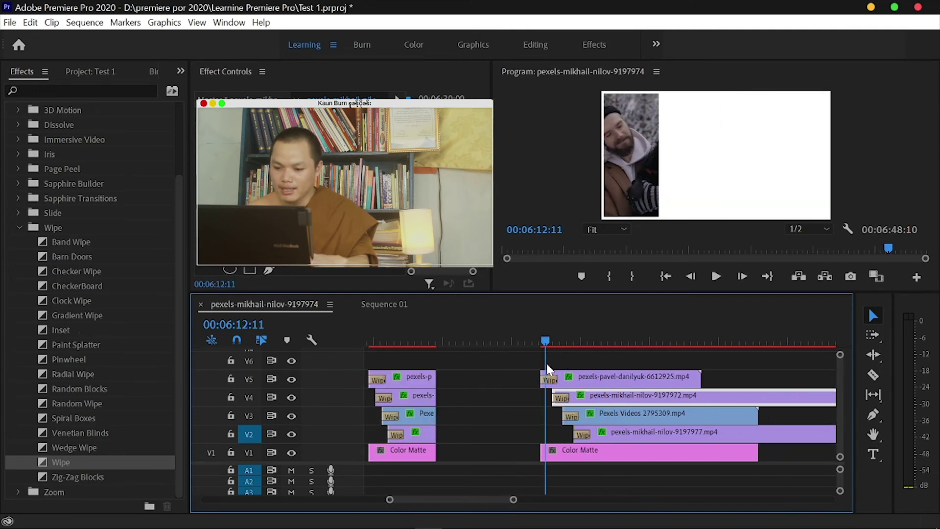
{"action": "key", "text": "space"}
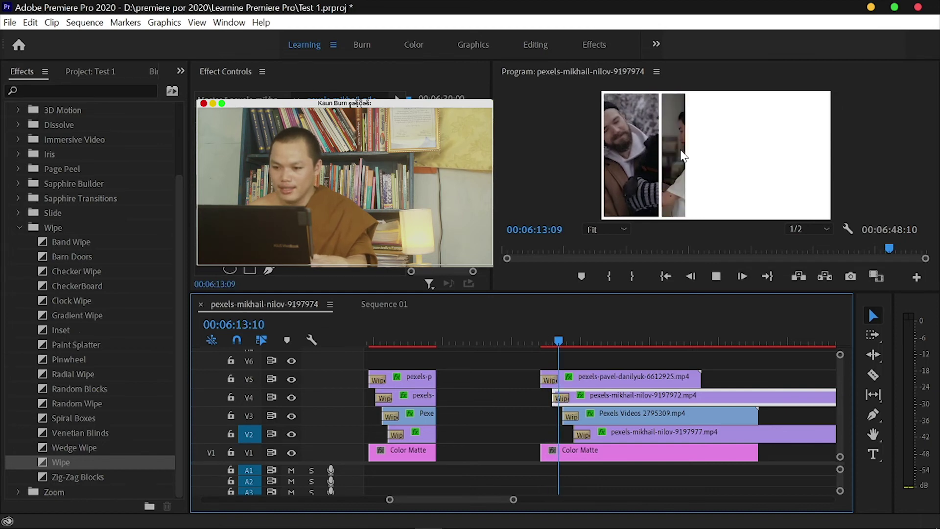
{"action": "left_click_drag", "start_coordinate": [703, 294], "coordinate": [702, 356]}
{"action": "left_click_drag", "start_coordinate": [582, 404], "coordinate": [543, 425]}
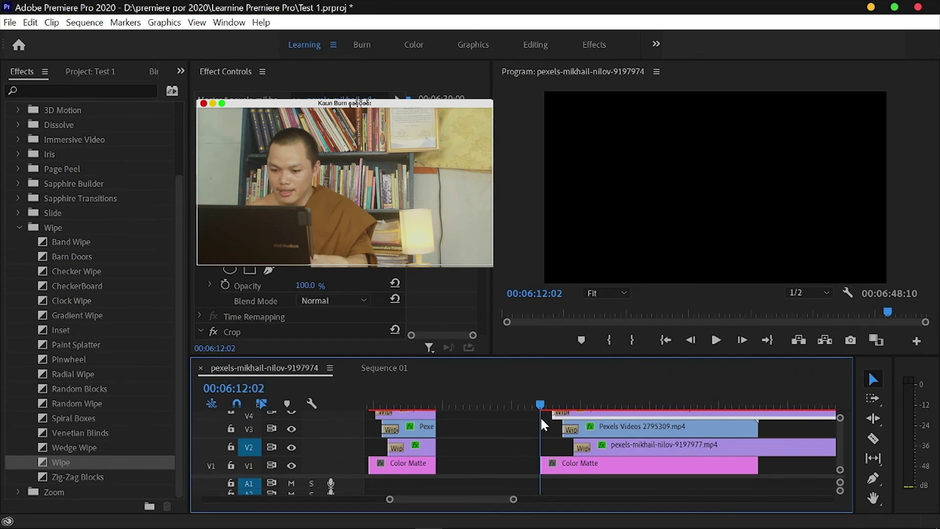
{"action": "key", "text": "space"}
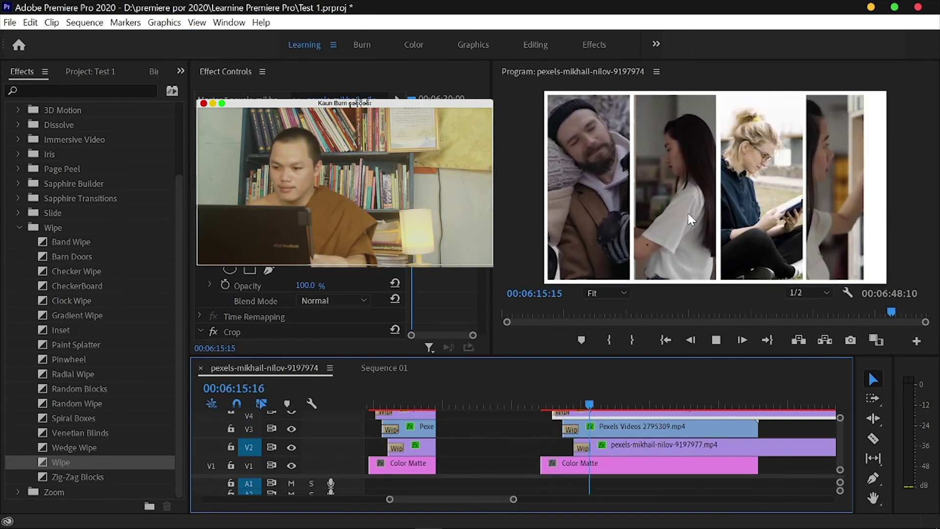
{"action": "key", "text": "space"}
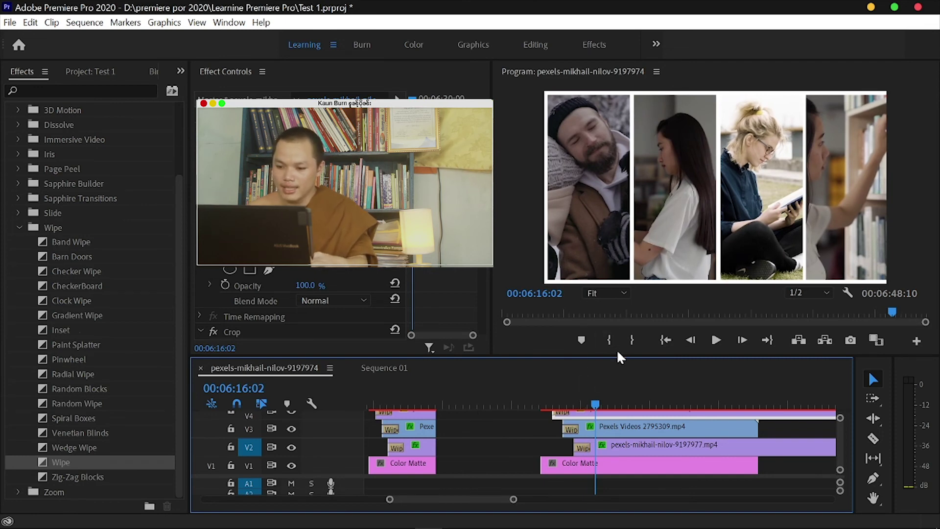
{"action": "left_click_drag", "start_coordinate": [619, 357], "coordinate": [619, 304]}
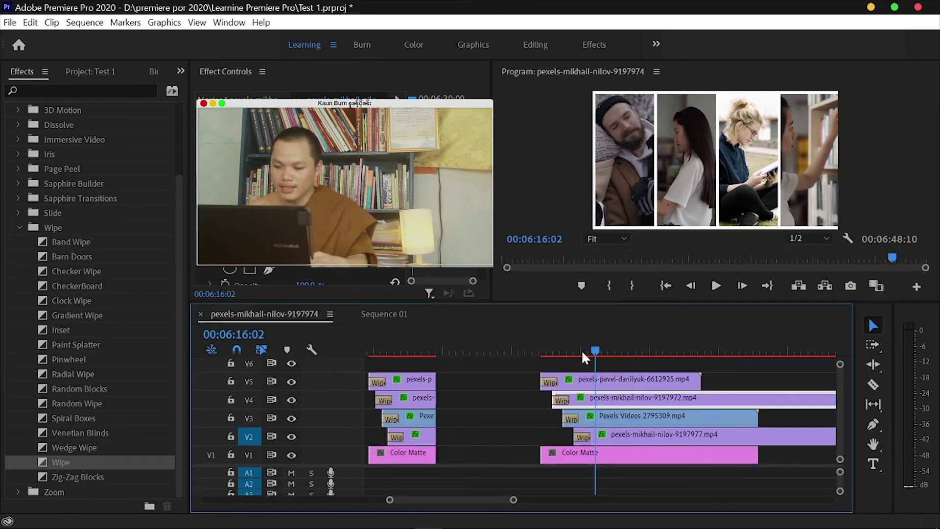
{"action": "left_click_drag", "start_coordinate": [514, 500], "coordinate": [518, 500]}
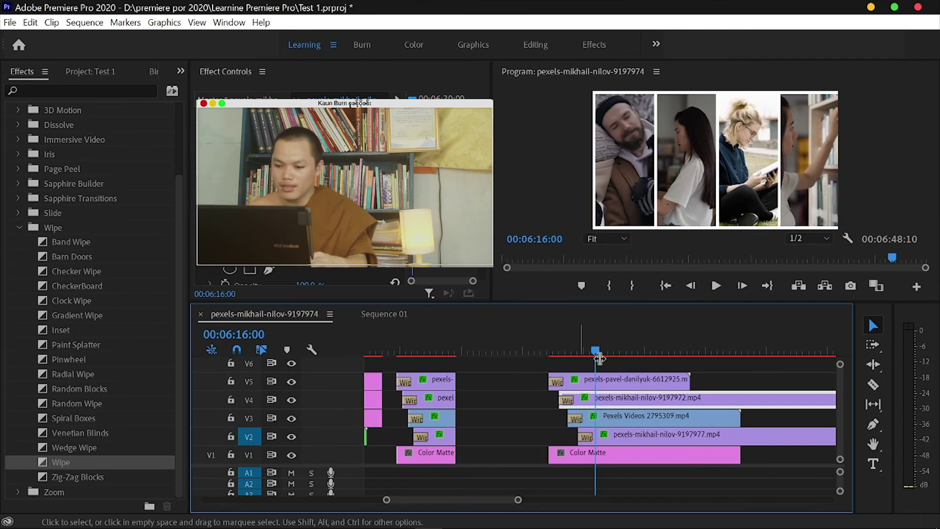
{"action": "left_click_drag", "start_coordinate": [600, 345], "coordinate": [573, 349]}
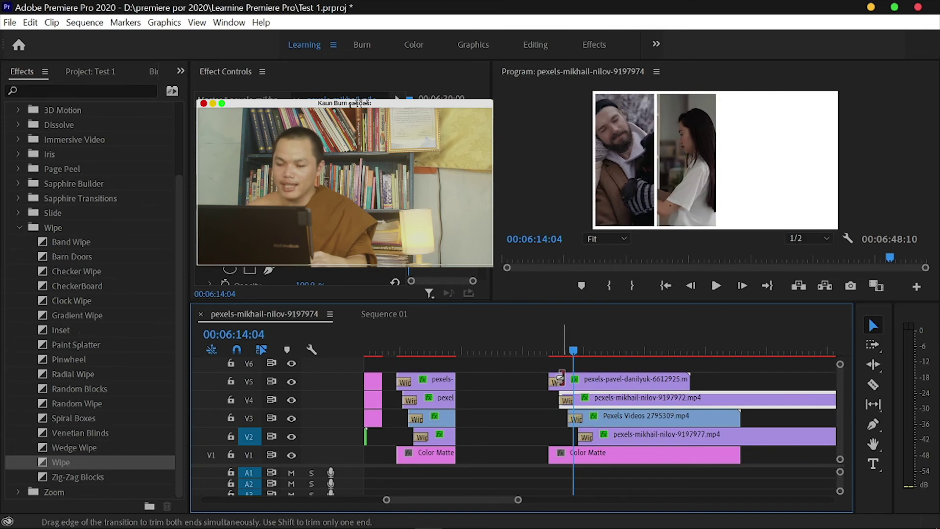
{"action": "mouse_move", "coordinate": [574, 348]}
{"action": "left_mouse_down"}
{"action": "mouse_move", "coordinate": [552, 348]}
{"action": "mouse_move", "coordinate": [578, 351]}
{"action": "left_mouse_up"}
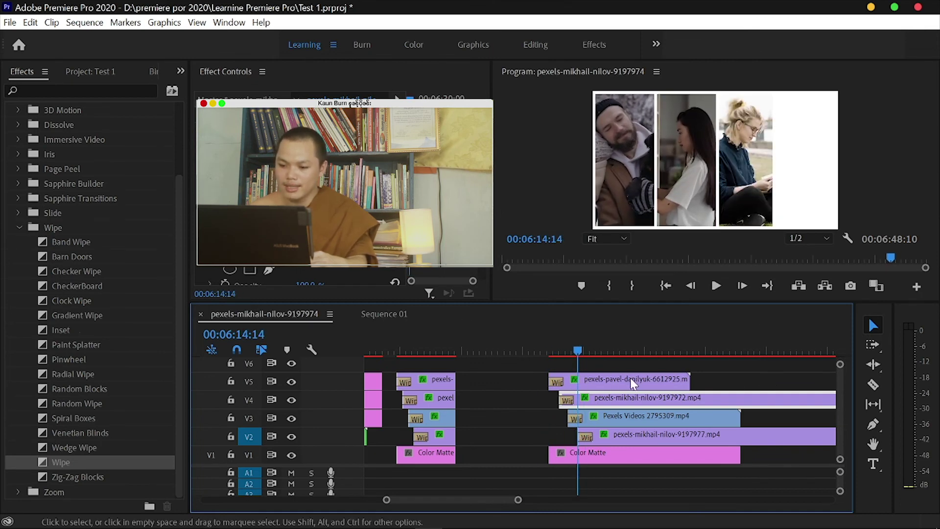
{"action": "left_click_drag", "start_coordinate": [581, 350], "coordinate": [561, 350]}
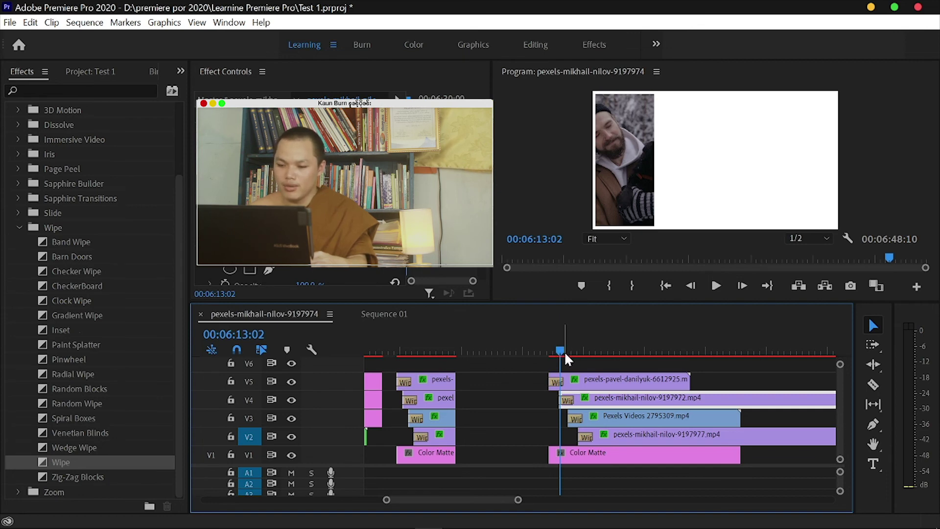
{"action": "mouse_move", "coordinate": [562, 350]}
{"action": "left_mouse_down"}
{"action": "mouse_move", "coordinate": [550, 350]}
{"action": "mouse_move", "coordinate": [571, 354]}
{"action": "left_mouse_up"}
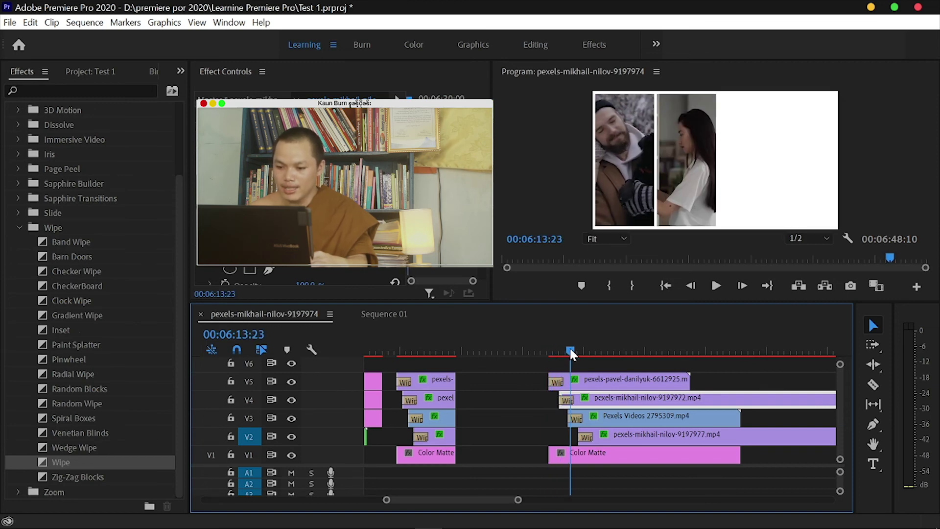